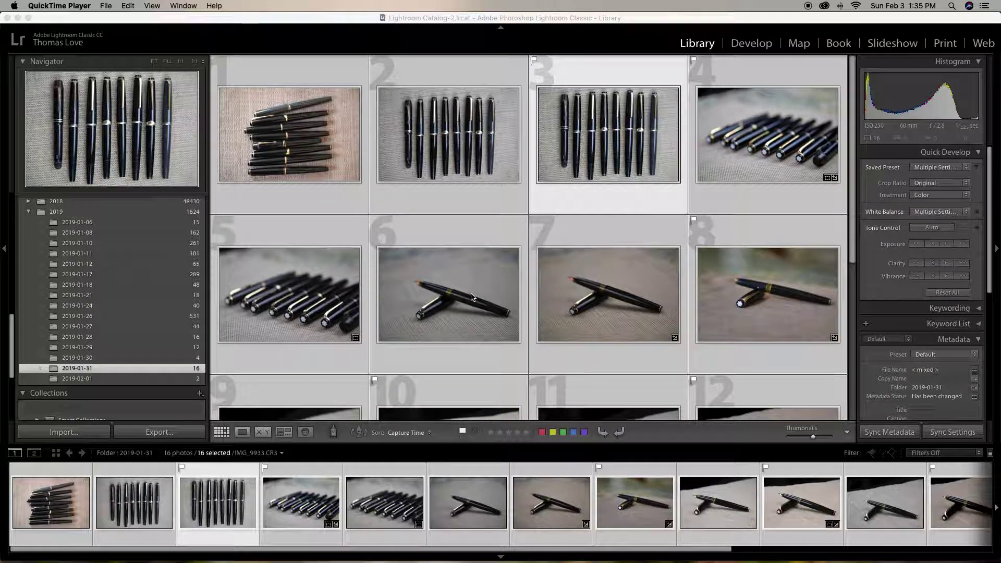
Remove the flags from all 16 fountain pen photos
{"action": "left_click", "coordinate": [473, 298]}
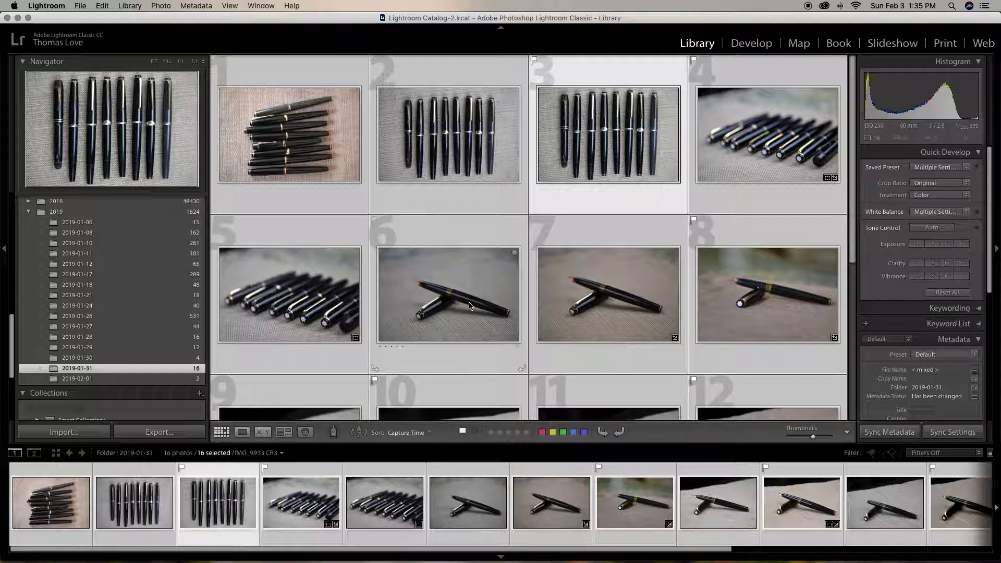
{"action": "key", "text": "super+d"}
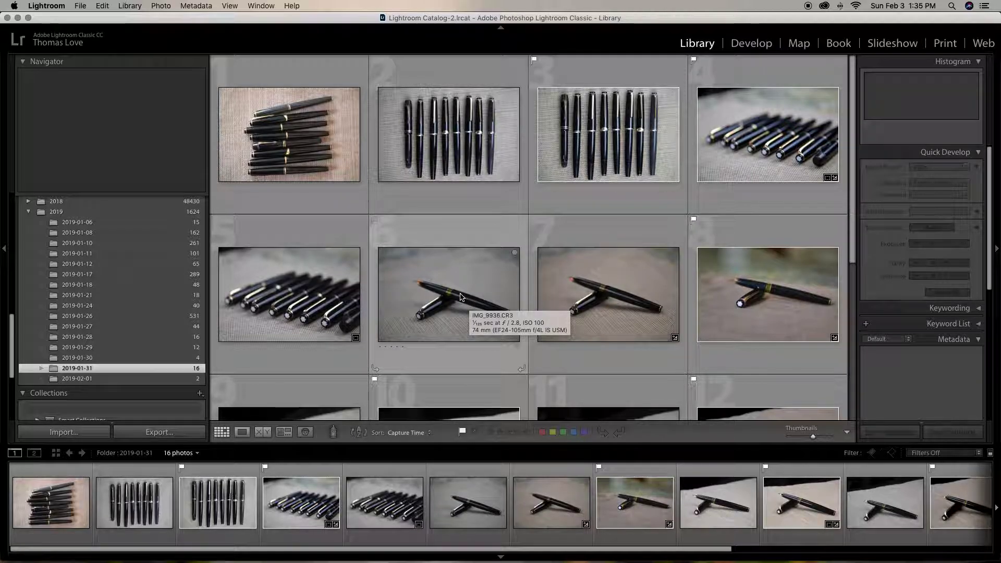
{"action": "scroll", "coordinate": [460, 296], "scroll_direction": "down", "scroll_amount": 5}
{"action": "scroll", "coordinate": [461, 300], "scroll_direction": "up", "scroll_amount": 3}
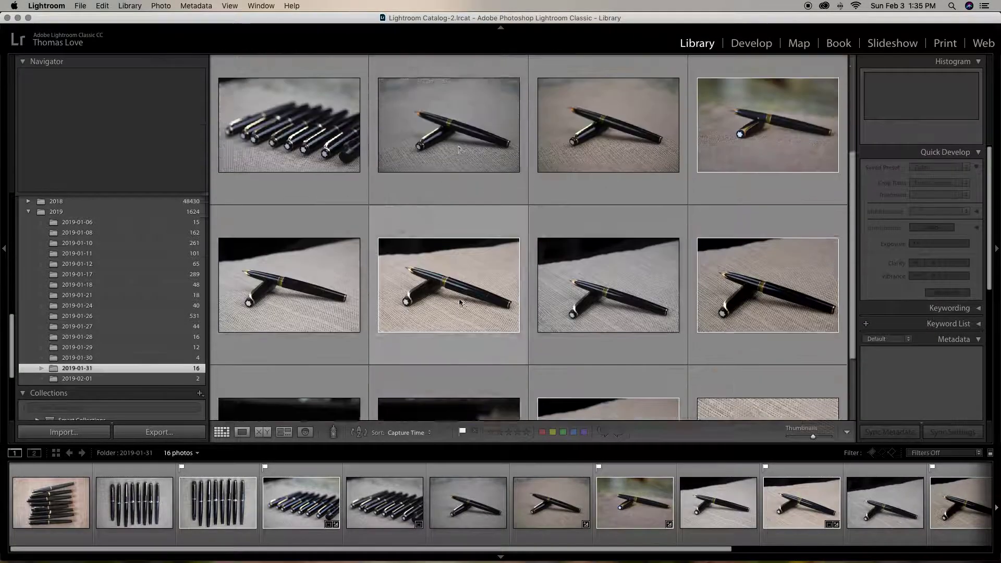
{"action": "scroll", "coordinate": [460, 302], "scroll_direction": "up", "scroll_amount": 3}
{"action": "scroll", "coordinate": [460, 302], "scroll_direction": "down", "scroll_amount": 5}
{"action": "scroll", "coordinate": [459, 302], "scroll_direction": "up", "scroll_amount": 5}
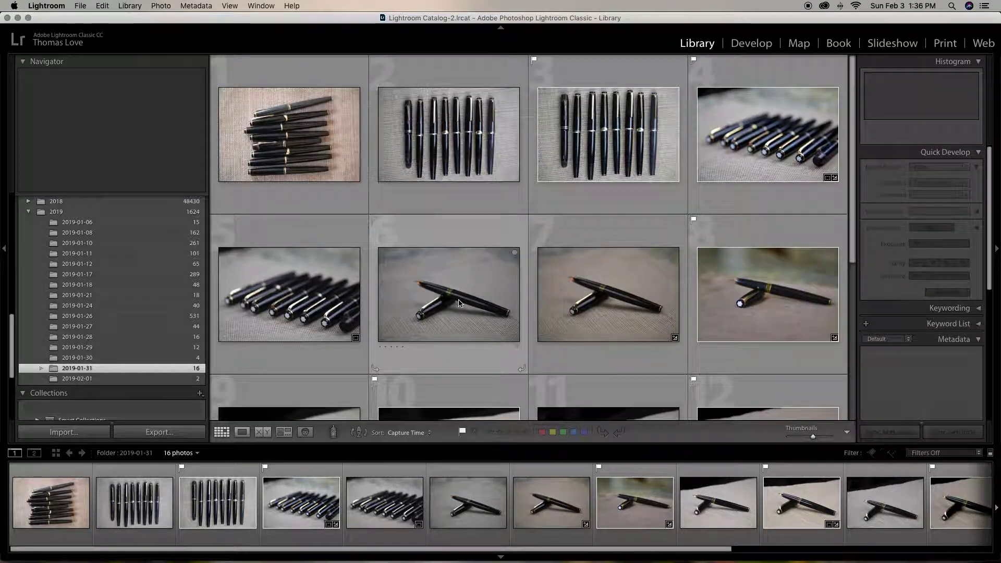
{"action": "scroll", "coordinate": [454, 304], "scroll_direction": "down", "scroll_amount": 5}
{"action": "scroll", "coordinate": [454, 305], "scroll_direction": "up", "scroll_amount": 5}
{"action": "scroll", "coordinate": [452, 306], "scroll_direction": "down", "scroll_amount": 5}
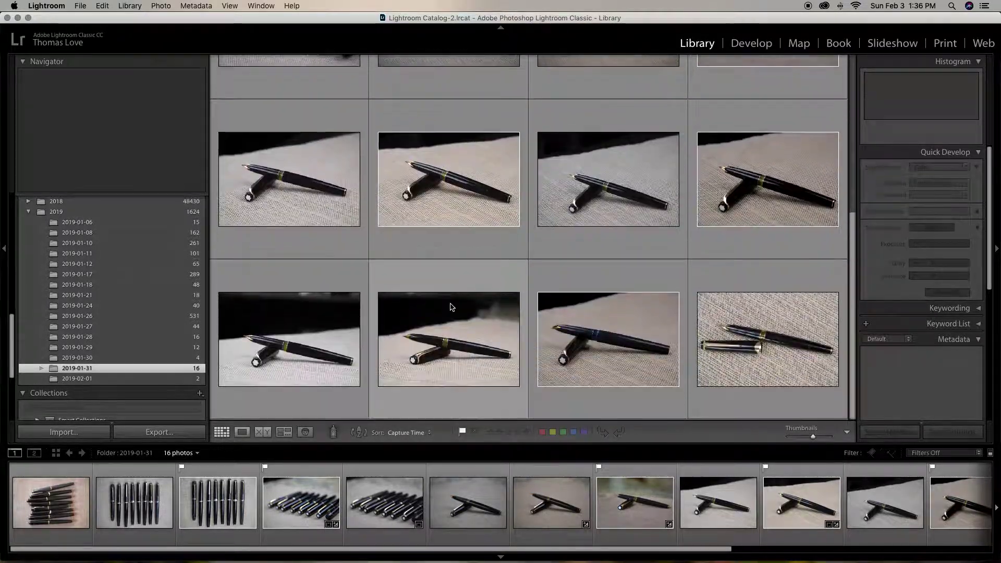
{"action": "scroll", "coordinate": [452, 306], "scroll_direction": "up", "scroll_amount": 5}
{"action": "scroll", "coordinate": [445, 317], "scroll_direction": "down", "scroll_amount": 2}
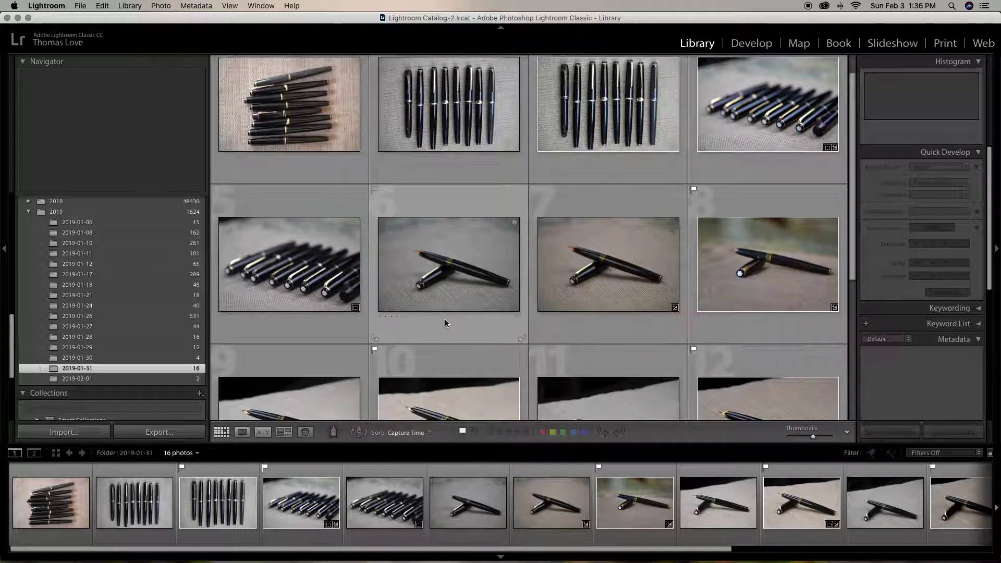
{"action": "scroll", "coordinate": [445, 320], "scroll_direction": "up", "scroll_amount": 2}
{"action": "key", "text": "super+a"}
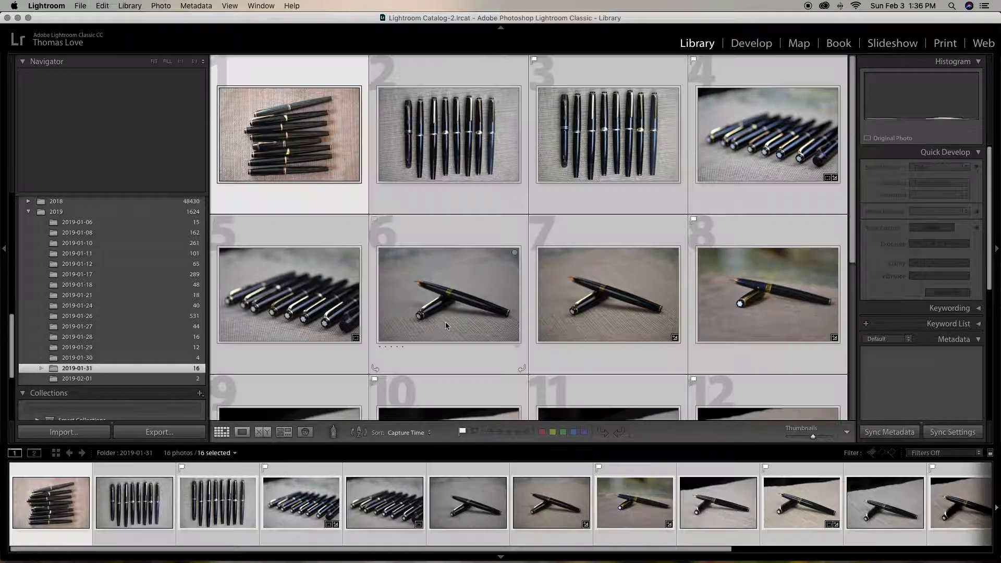
{"action": "key", "text": "grave"}
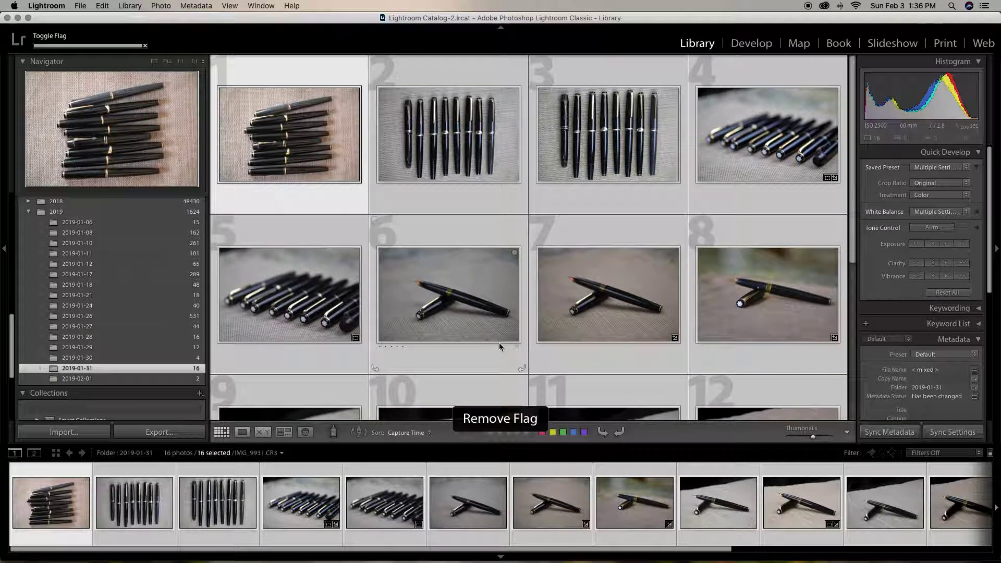
{"action": "key", "text": "super+d"}
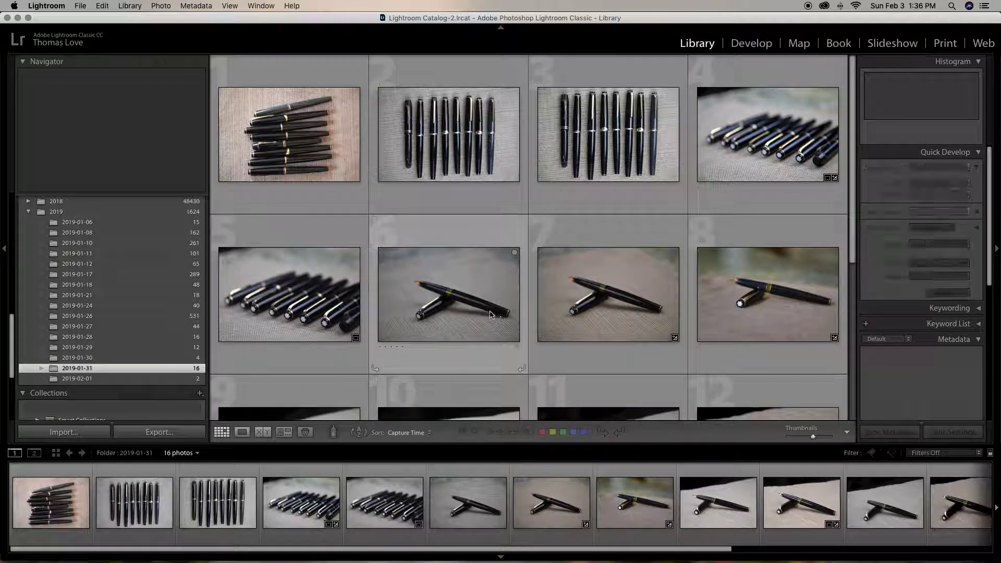
Rotate the first photo clockwise until it is back to landscape
{"action": "left_click", "coordinate": [499, 316]}
{"action": "left_click", "coordinate": [279, 137]}
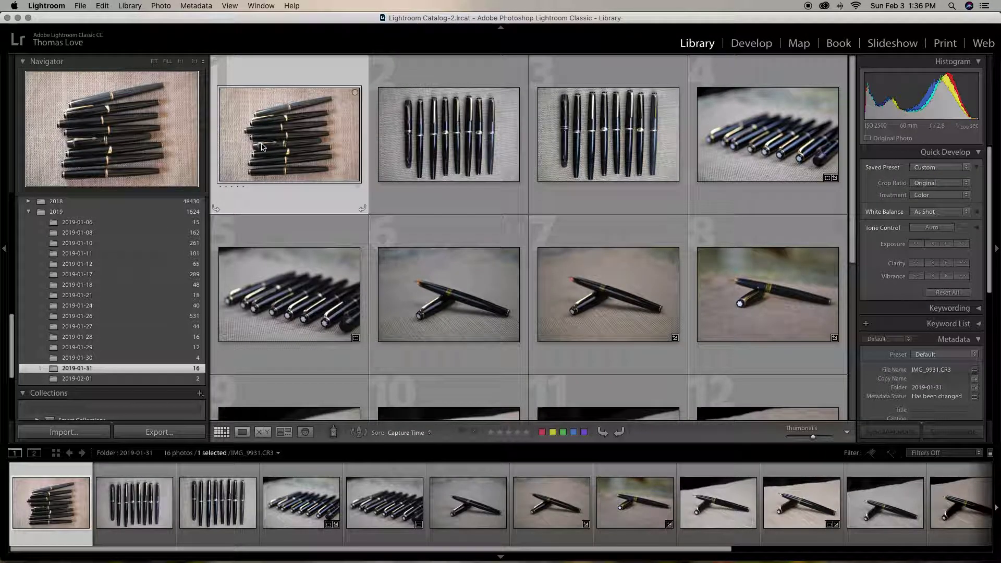
{"action": "left_click", "coordinate": [620, 432]}
{"action": "left_click", "coordinate": [620, 433]}
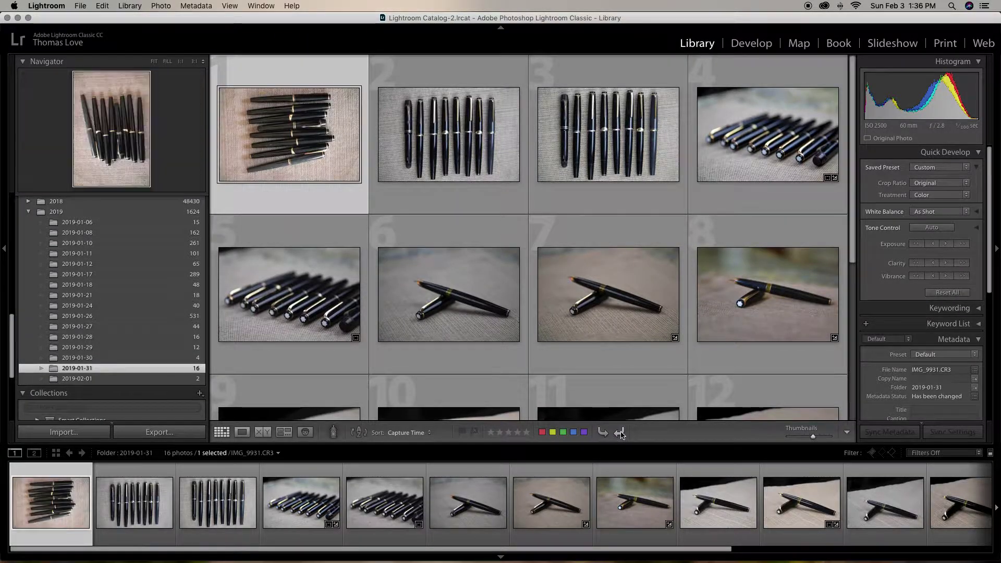
{"action": "left_click", "coordinate": [619, 433]}
{"action": "left_click", "coordinate": [620, 432]}
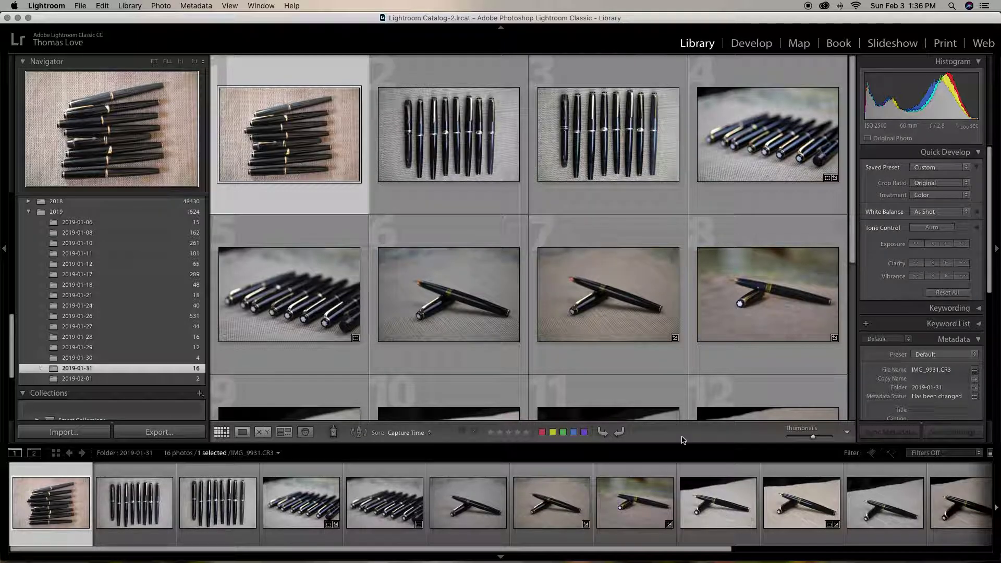
Flag the first photo, IMG_9931, as a Pick
{"action": "key", "text": "p"}
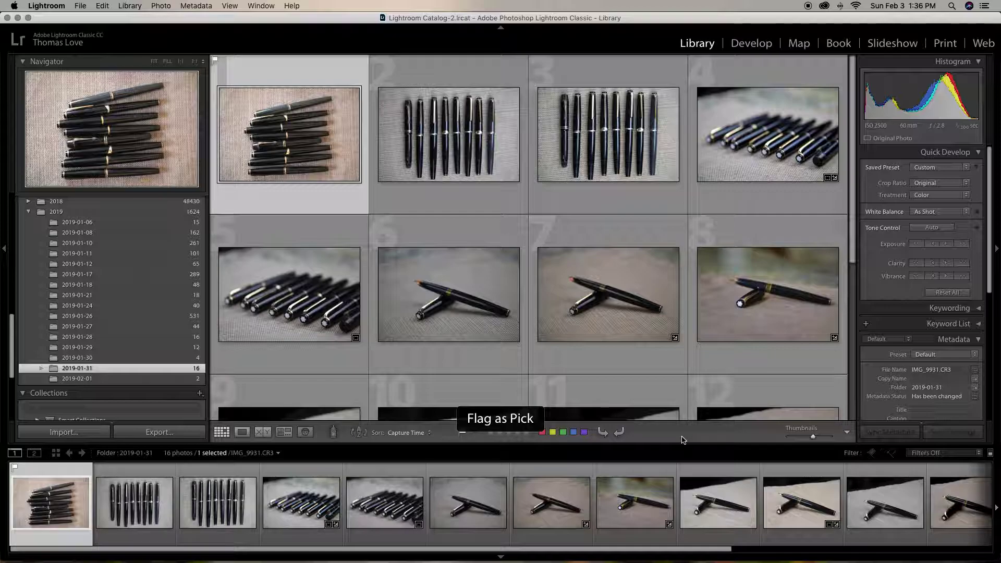
{"action": "key", "text": "u"}
{"action": "key", "text": "p"}
{"action": "key", "text": "u"}
{"action": "key", "text": "p"}
{"action": "key", "text": "u"}
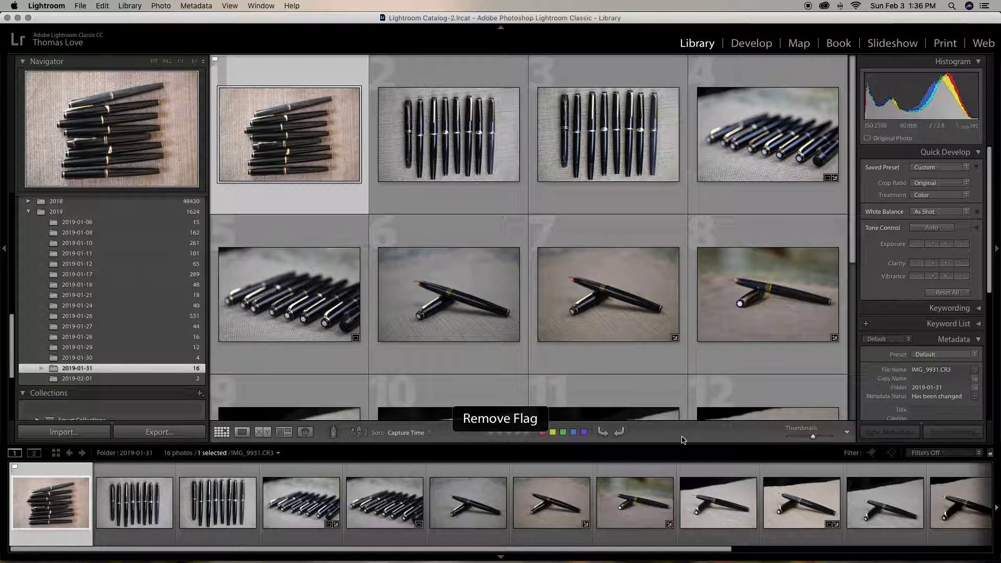
{"action": "key", "text": "p"}
{"action": "key", "text": "u"}
{"action": "key", "text": "p"}
{"action": "key", "text": "u"}
{"action": "key", "text": "p"}
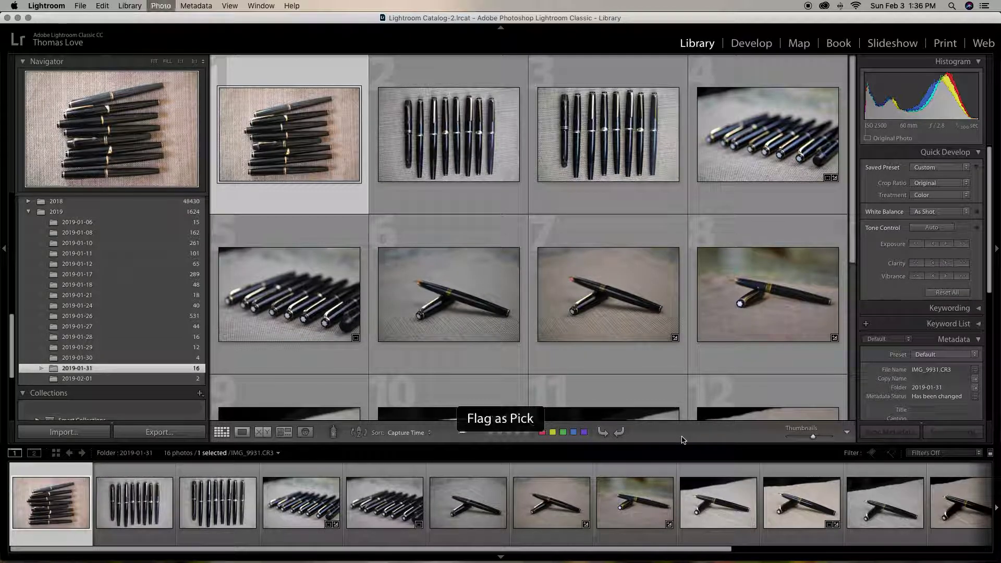
{"action": "key", "text": "u"}
{"action": "key", "text": "p"}
{"action": "key", "text": "u"}
{"action": "key", "text": "p"}
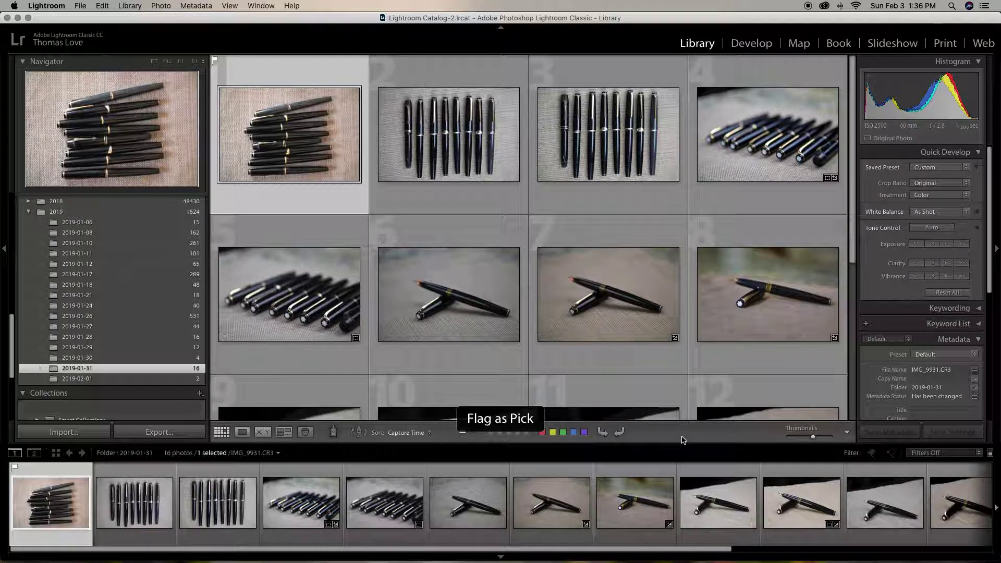
{"action": "key", "text": "u"}
{"action": "key", "text": "p"}
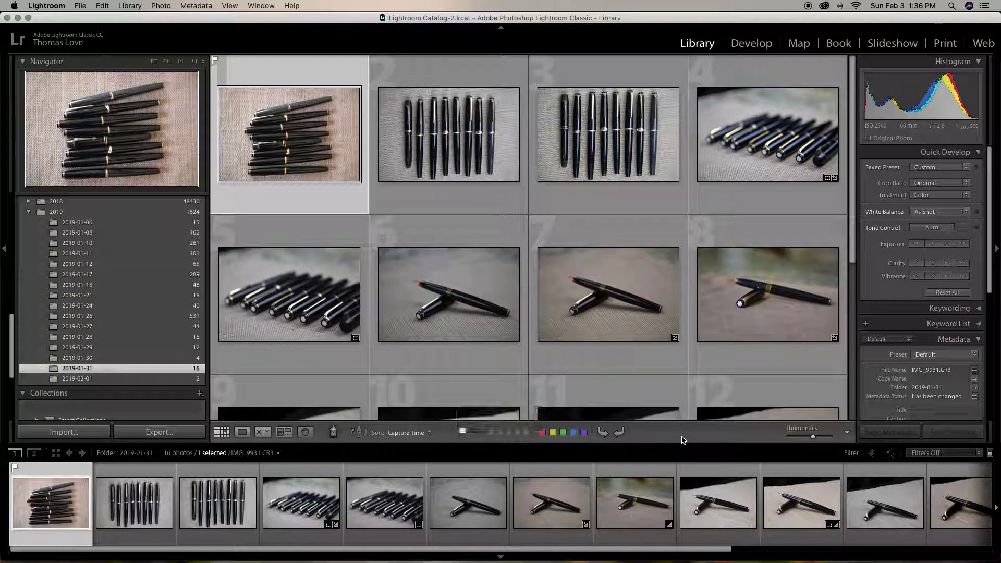
Show the second photo large in Loupe view and zoom it to 1:1
{"action": "key", "text": "Right"}
{"action": "key", "text": "Right"}
{"action": "key", "text": "Left"}
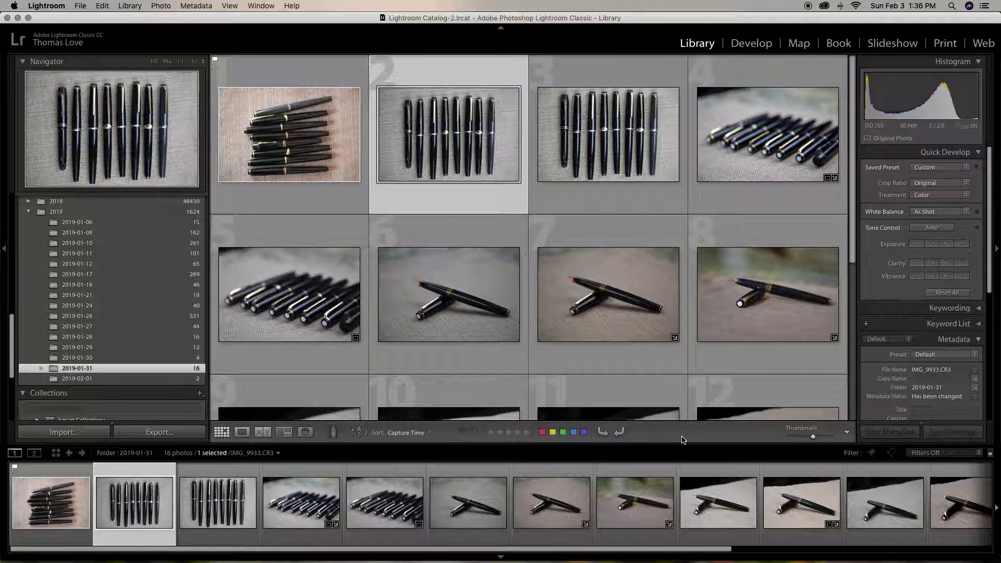
{"action": "key", "text": "Right"}
{"action": "key", "text": "Left"}
{"action": "key", "text": "e"}
{"action": "key", "text": "z"}
{"action": "key", "text": "g"}
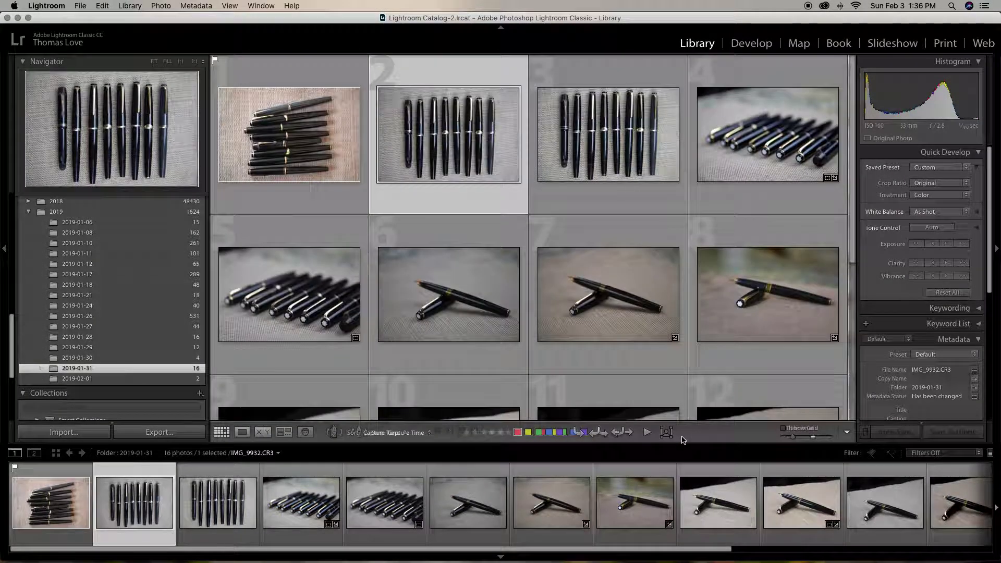
{"action": "key", "text": "e"}
{"action": "key", "text": "z"}
{"action": "key", "text": "g"}
{"action": "key", "text": "e"}
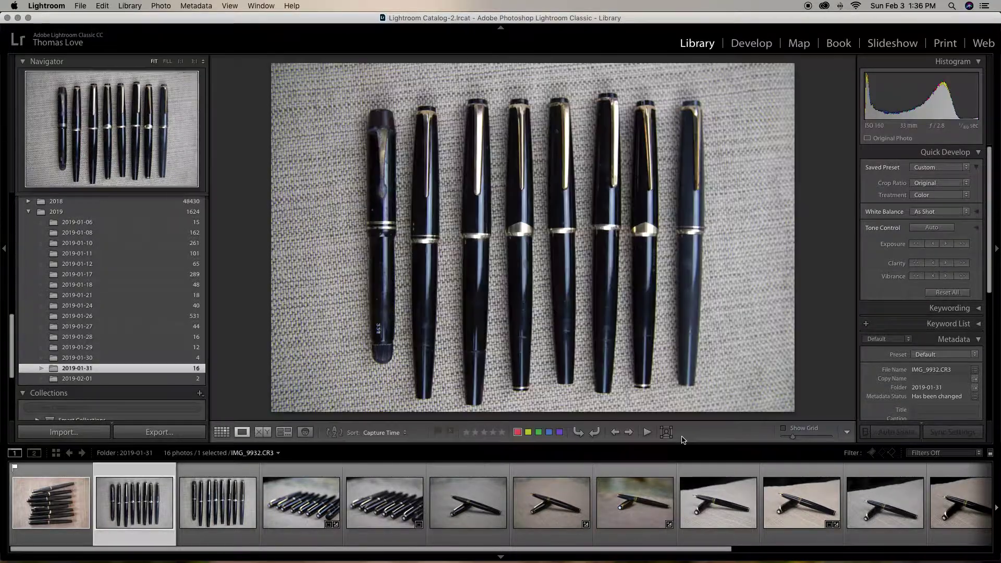
{"action": "key", "text": "z"}
{"action": "key", "text": "g"}
{"action": "key", "text": "e"}
{"action": "key", "text": "z"}
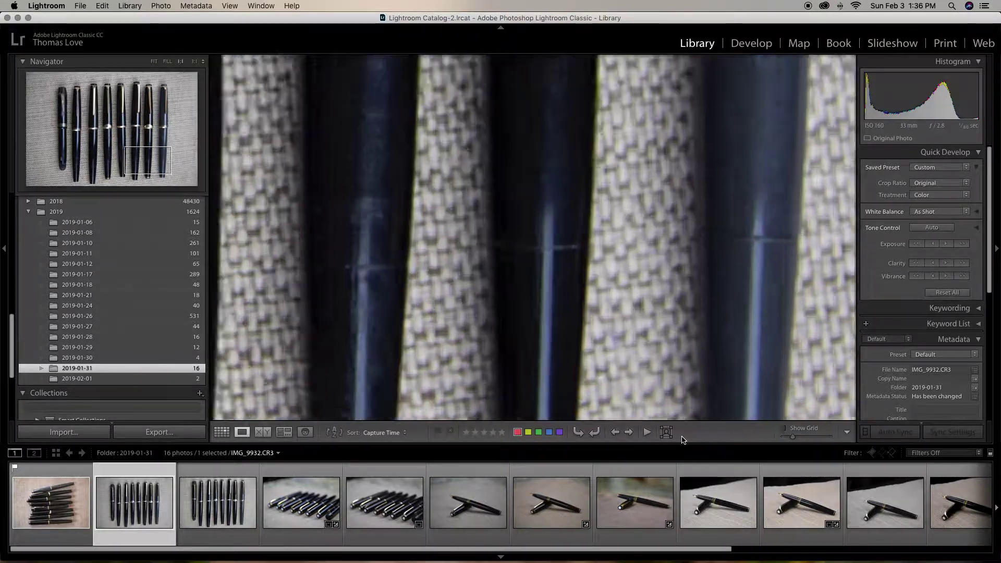
{"action": "key", "text": "g"}
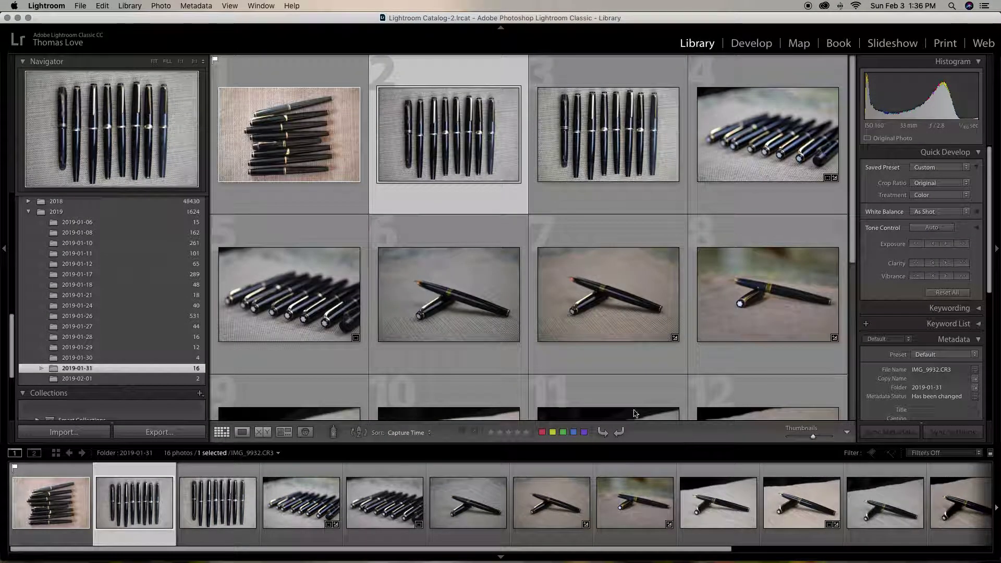
{"action": "double_click", "coordinate": [429, 132]}
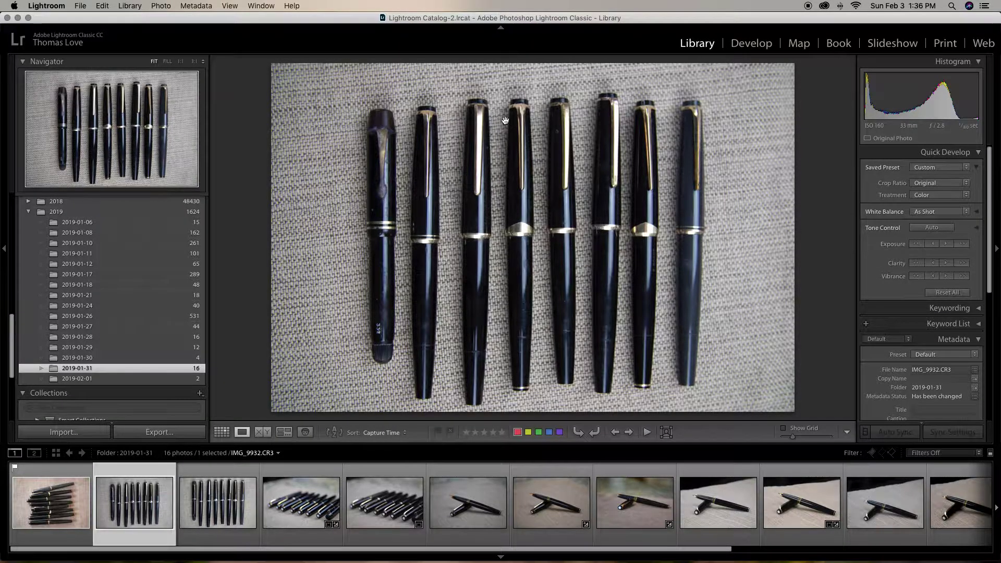
{"action": "key", "text": "z"}
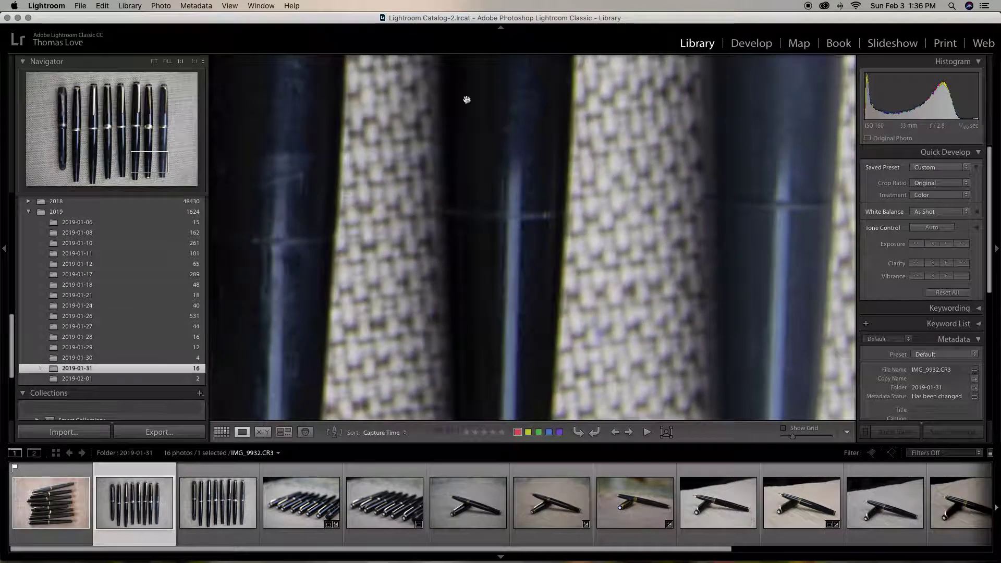
{"action": "left_click", "coordinate": [204, 64]}
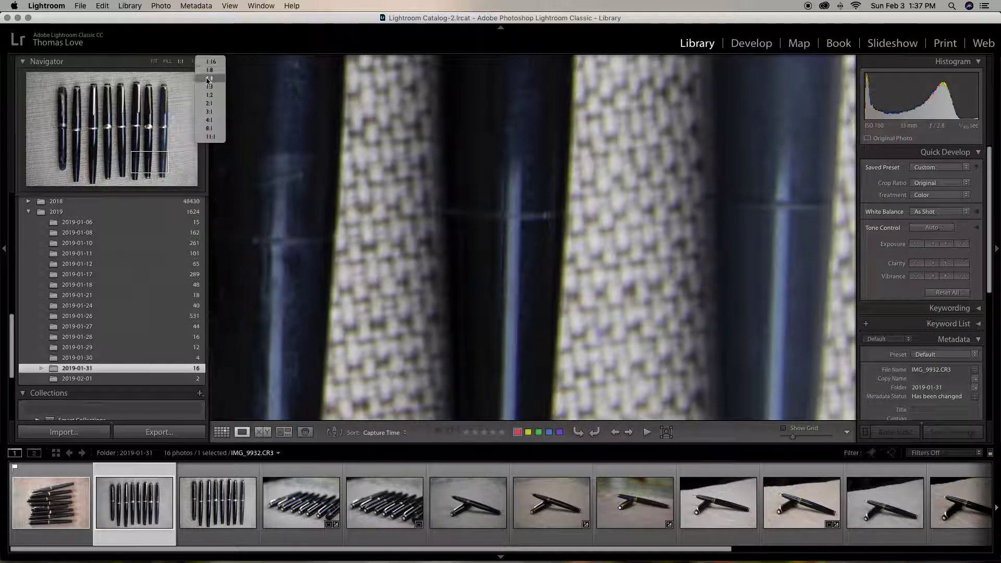
{"action": "left_click", "coordinate": [213, 110]}
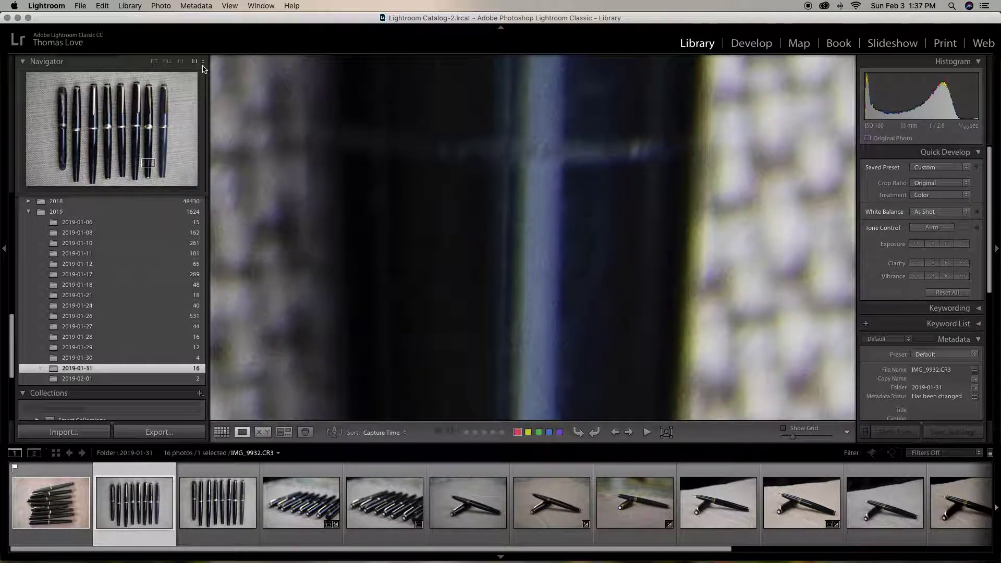
{"action": "left_click", "coordinate": [203, 65]}
{"action": "left_click", "coordinate": [213, 38]}
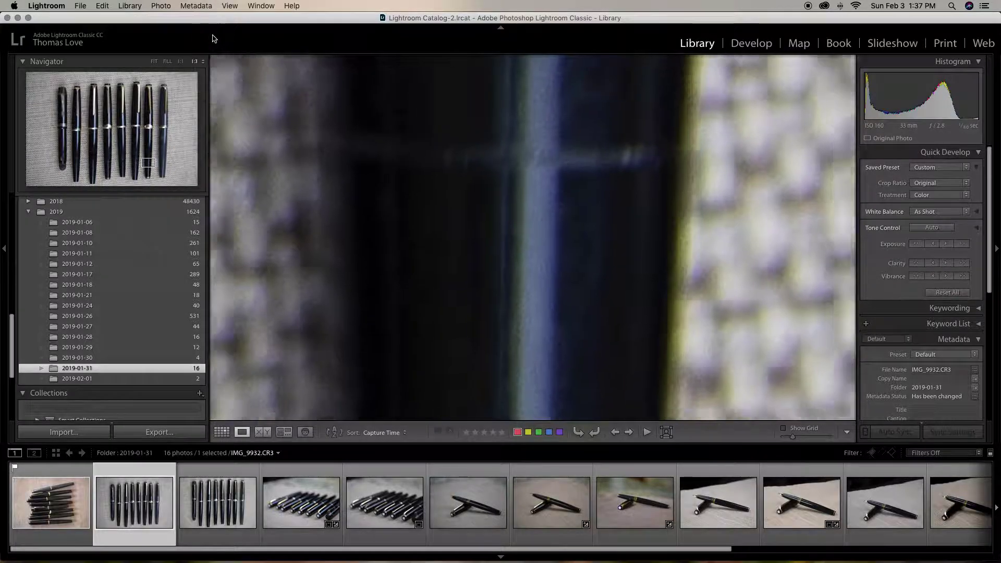
{"action": "left_click_drag", "start_coordinate": [173, 144], "coordinate": [107, 121]}
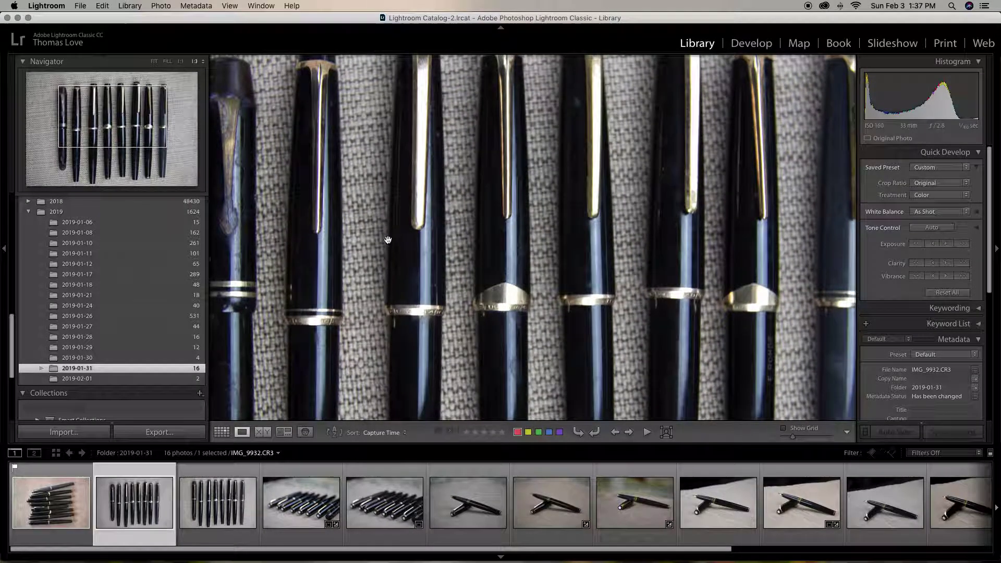
Compare the two upright pen line-up shots and flag photo 2, IMG_9932, as a Pick
{"action": "key", "text": "g"}
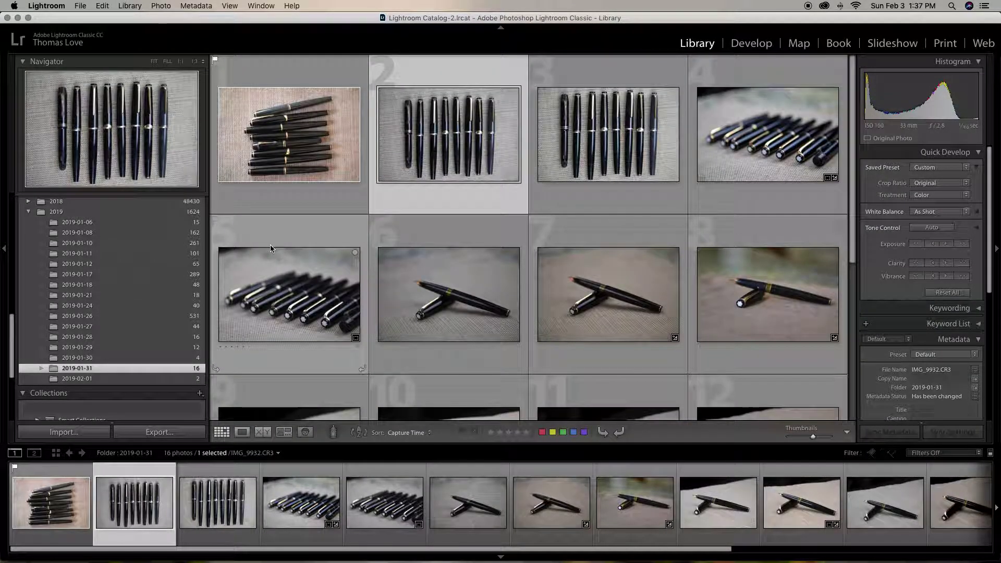
{"action": "key", "text": "Right"}
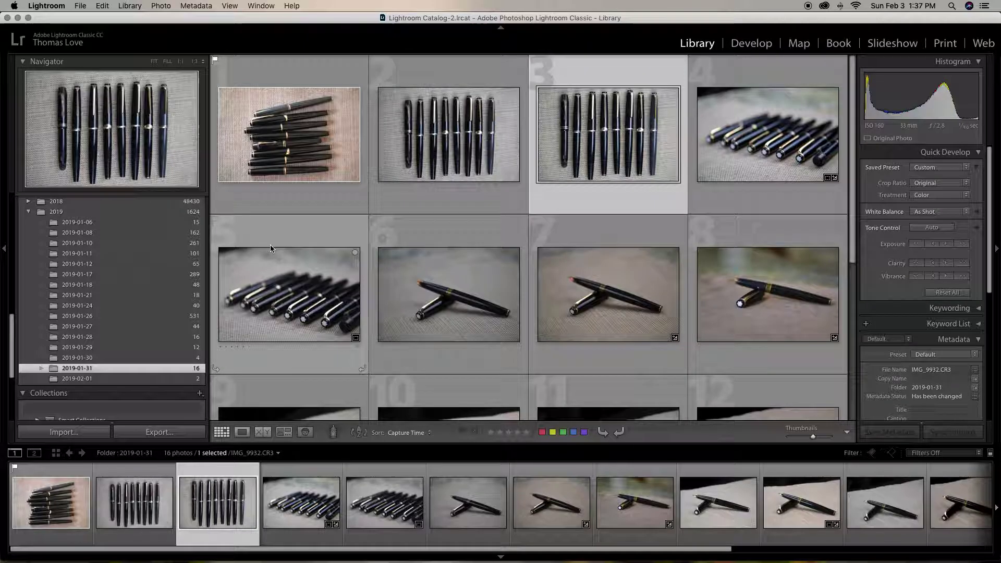
{"action": "key", "text": "Left"}
{"action": "key", "text": "Right"}
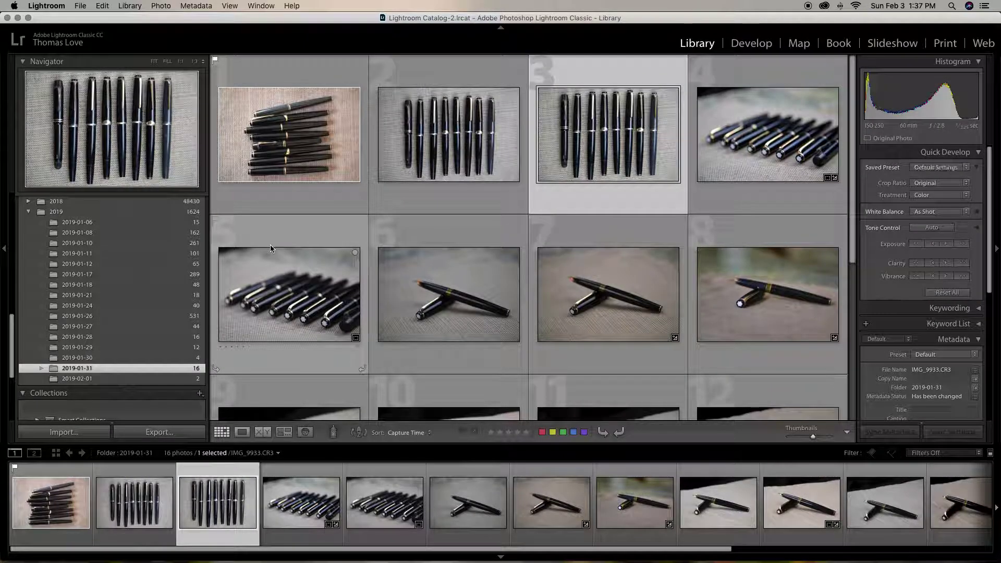
{"action": "key", "text": "e"}
{"action": "key", "text": "Right"}
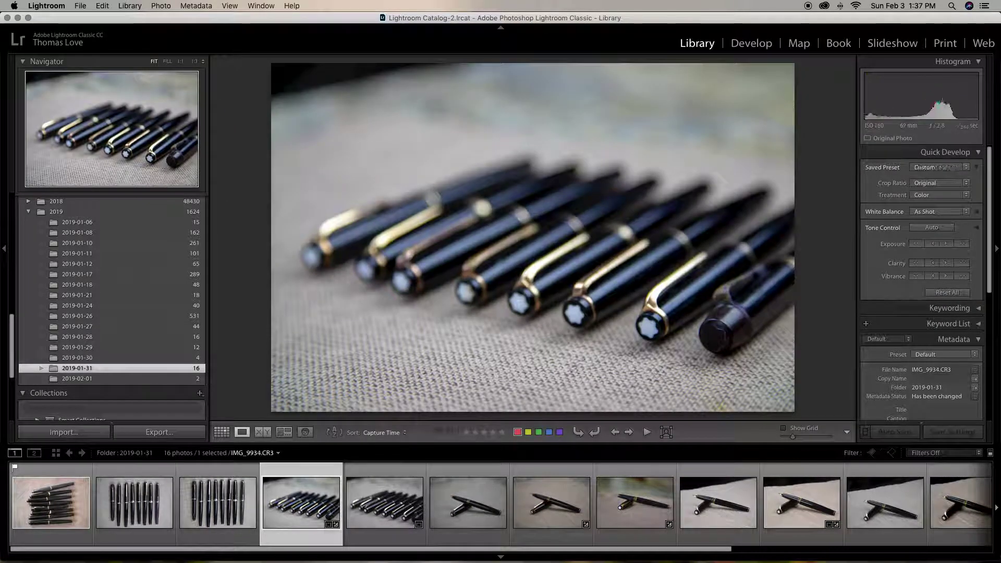
{"action": "key", "text": "Left"}
{"action": "key", "text": "Left"}
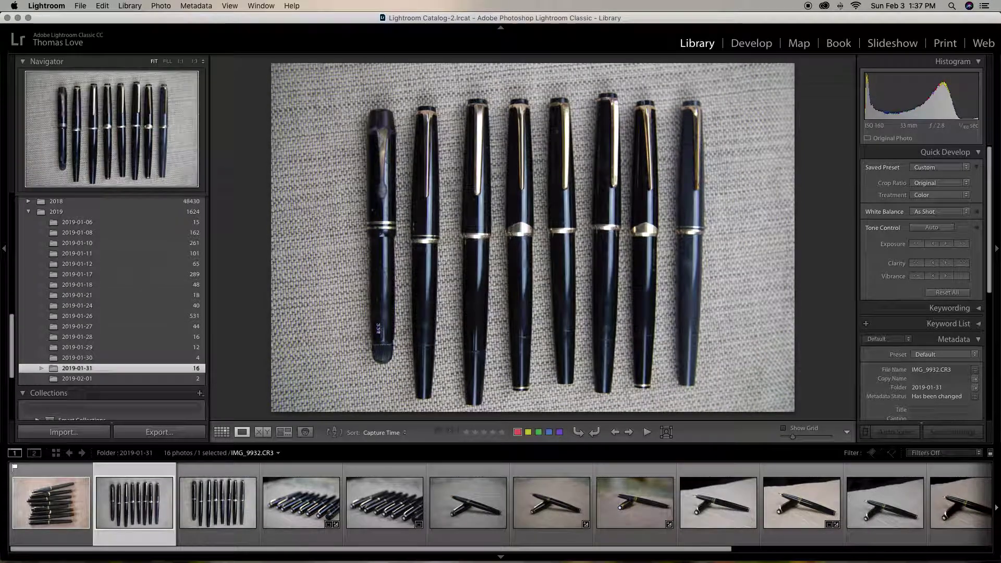
{"action": "key", "text": "Right"}
{"action": "key", "text": "Left"}
{"action": "key", "text": "Right"}
{"action": "key", "text": "Left"}
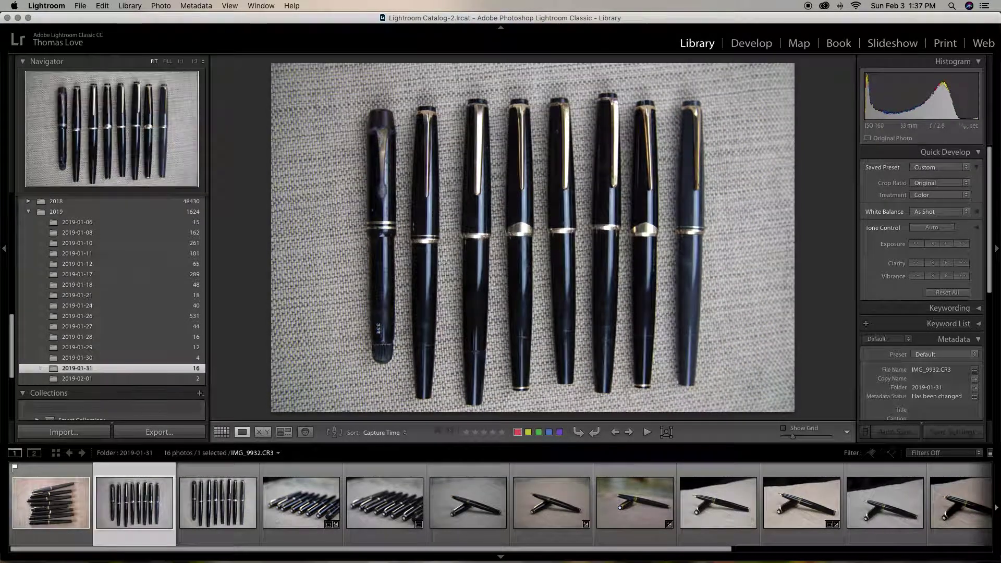
{"action": "key", "text": "Right"}
{"action": "key", "text": "Left"}
{"action": "key", "text": "Right"}
{"action": "key", "text": "Left"}
{"action": "key", "text": "Right"}
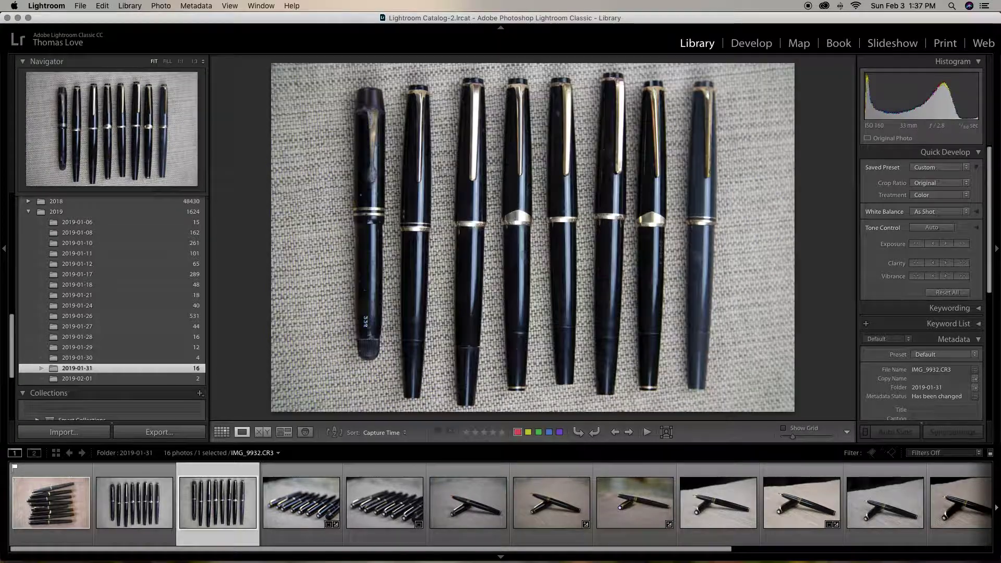
{"action": "key", "text": "Left"}
{"action": "key", "text": "Right"}
{"action": "key", "text": "Left"}
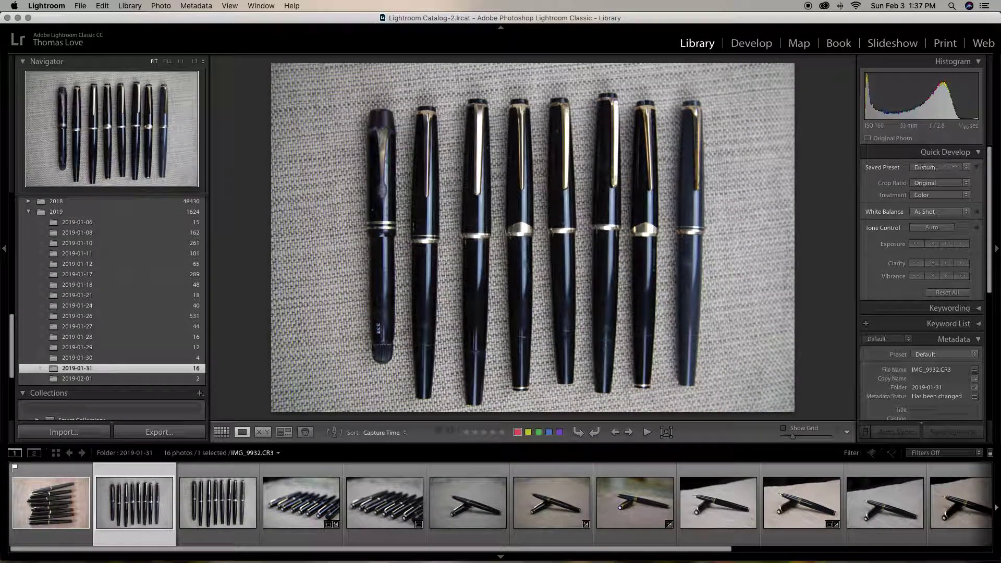
{"action": "key", "text": "Right"}
{"action": "key", "text": "Left"}
{"action": "key", "text": "p"}
Compare the angled pen row shots and flag IMG_9935 as a Pick
{"action": "key", "text": "Right"}
{"action": "key", "text": "Right"}
{"action": "key", "text": "Right"}
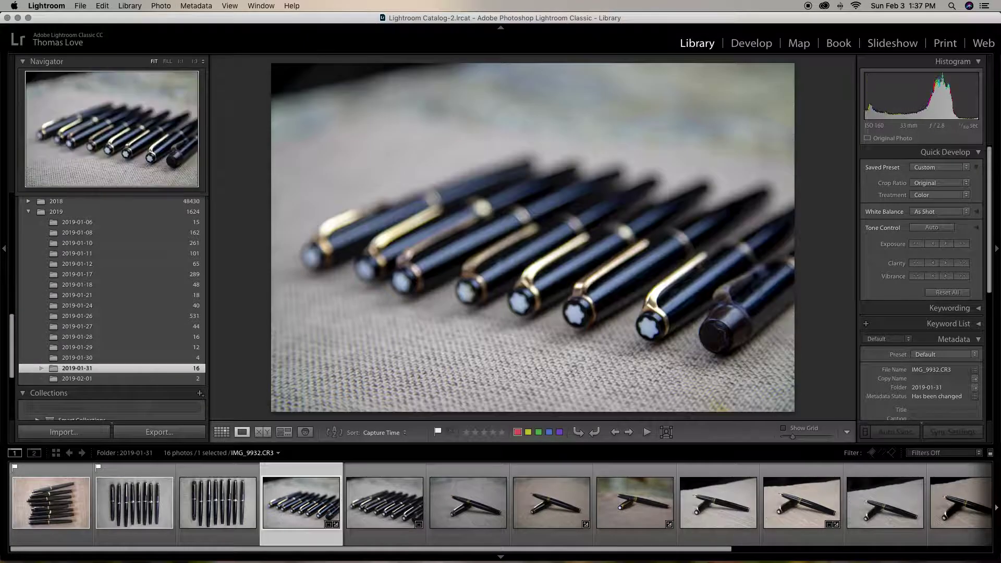
{"action": "key", "text": "Left"}
{"action": "key", "text": "Right"}
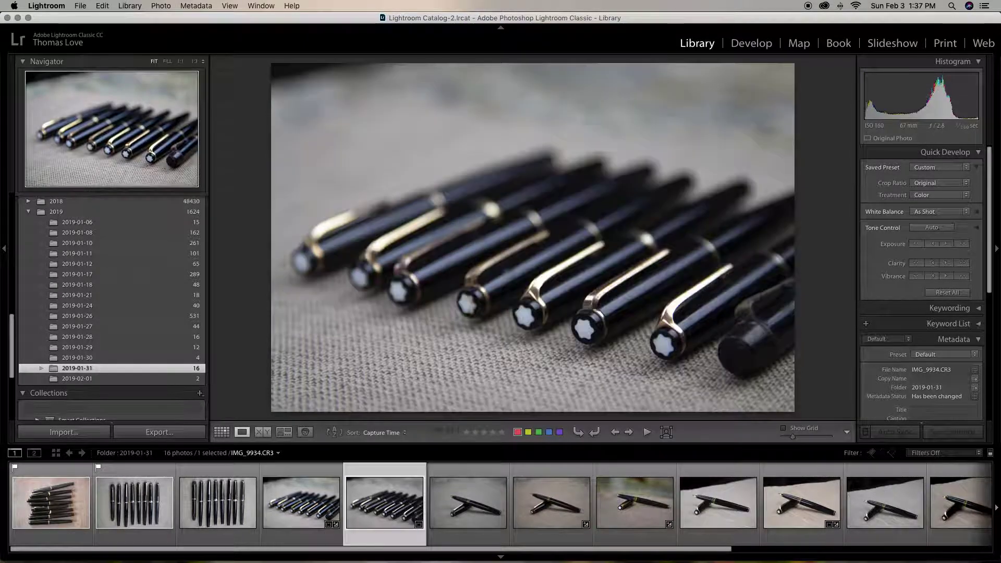
{"action": "key", "text": "Left"}
{"action": "key", "text": "Right"}
{"action": "key", "text": "Left"}
{"action": "key", "text": "Right"}
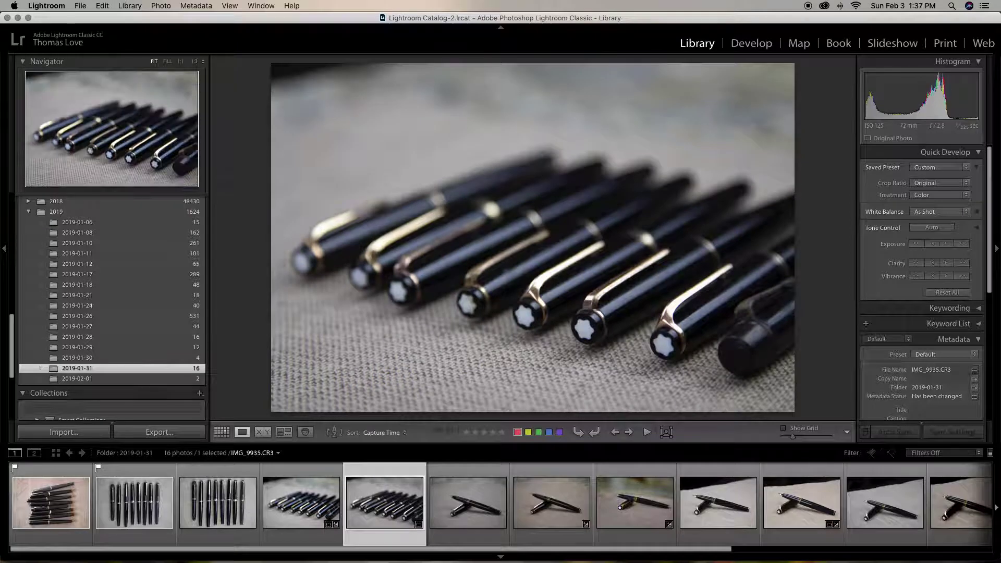
{"action": "key", "text": "p"}
Flag the crossed-pen shot IMG_9936 as a Pick
{"action": "key", "text": "Right"}
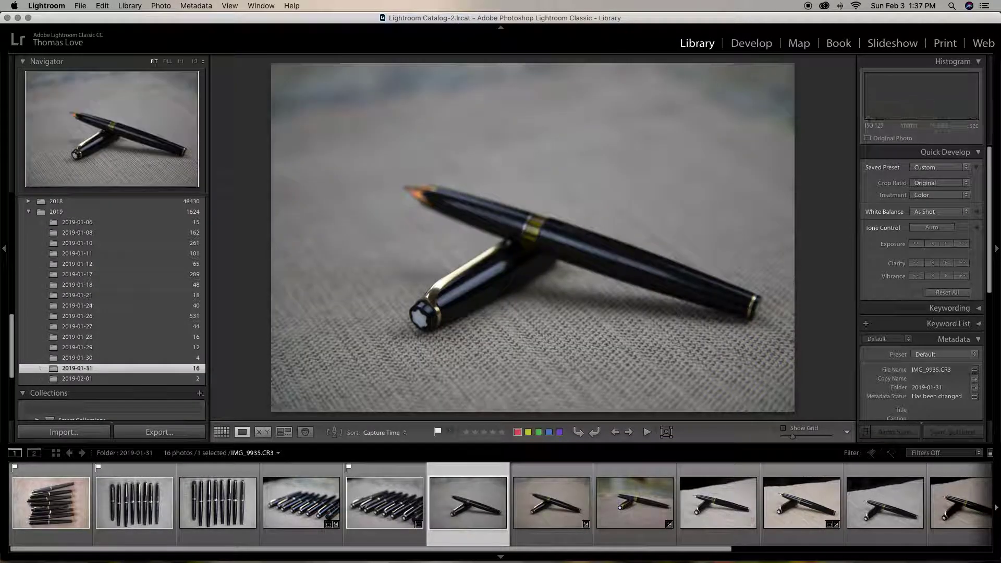
{"action": "key", "text": "Left"}
{"action": "key", "text": "Right"}
{"action": "key", "text": "Left"}
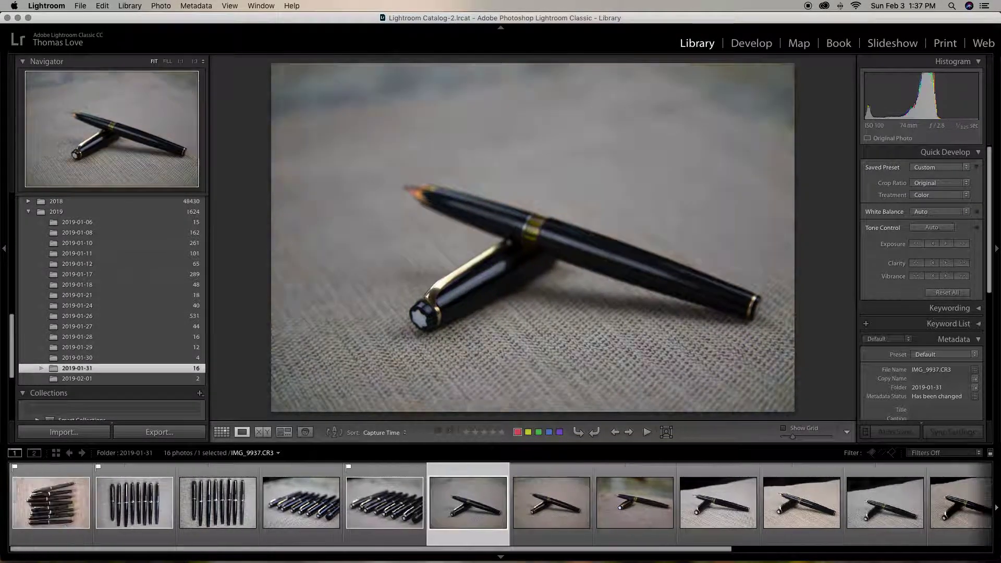
{"action": "key", "text": "Right"}
{"action": "key", "text": "Left"}
{"action": "key", "text": "p"}
Advance through the later photos and flag IMG_9943 as a Pick
{"action": "key", "text": "Right"}
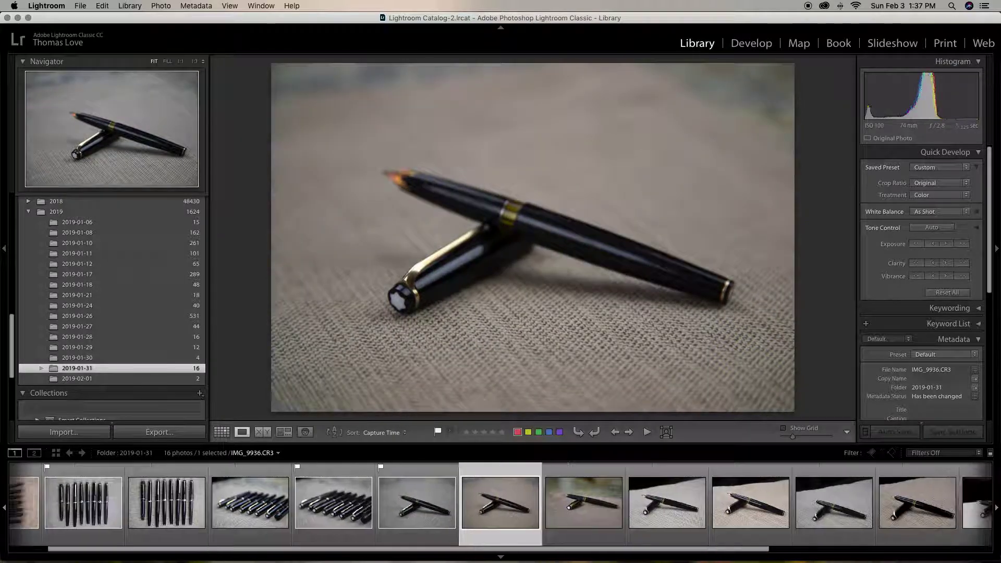
{"action": "key", "text": "Right"}
{"action": "key", "text": "Right"}
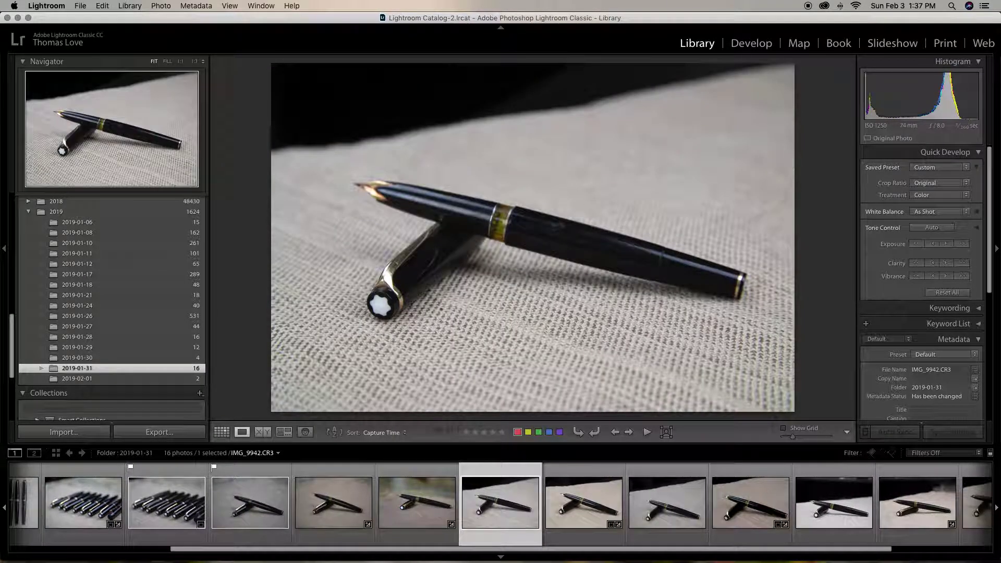
{"action": "key", "text": "Right"}
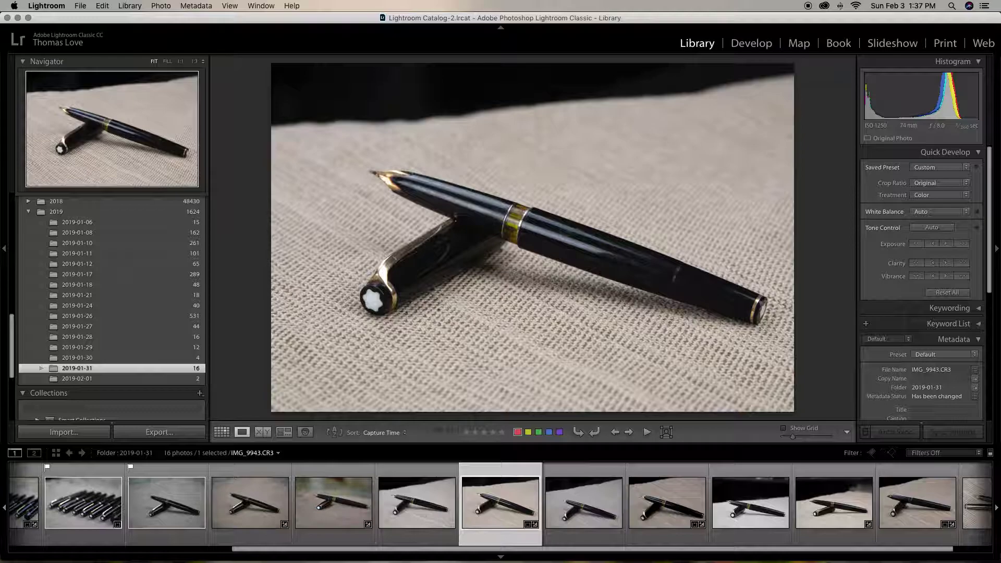
{"action": "key", "text": "Right"}
{"action": "key", "text": "Right"}
{"action": "key", "text": "Left"}
{"action": "key", "text": "Left"}
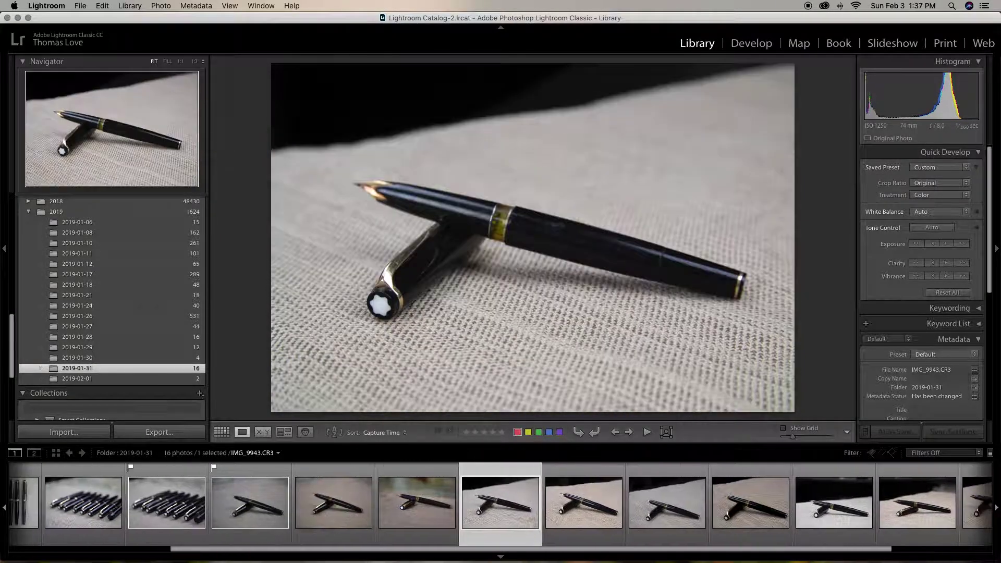
{"action": "key", "text": "p"}
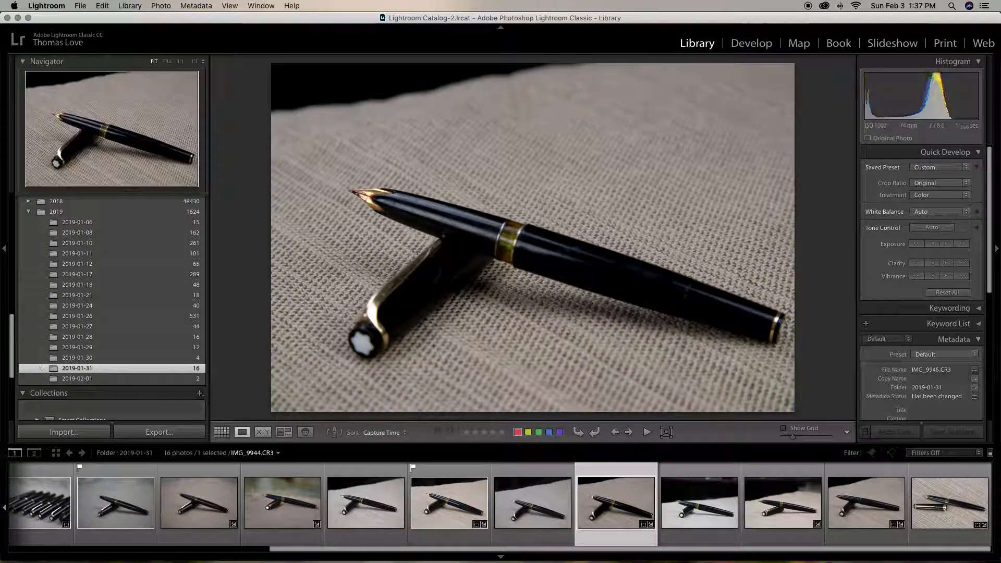
Flag IMG_9947 and IMG_9949 as Picks
{"action": "key", "text": "Right"}
{"action": "key", "text": "Right"}
{"action": "key", "text": "Right"}
{"action": "key", "text": "Right"}
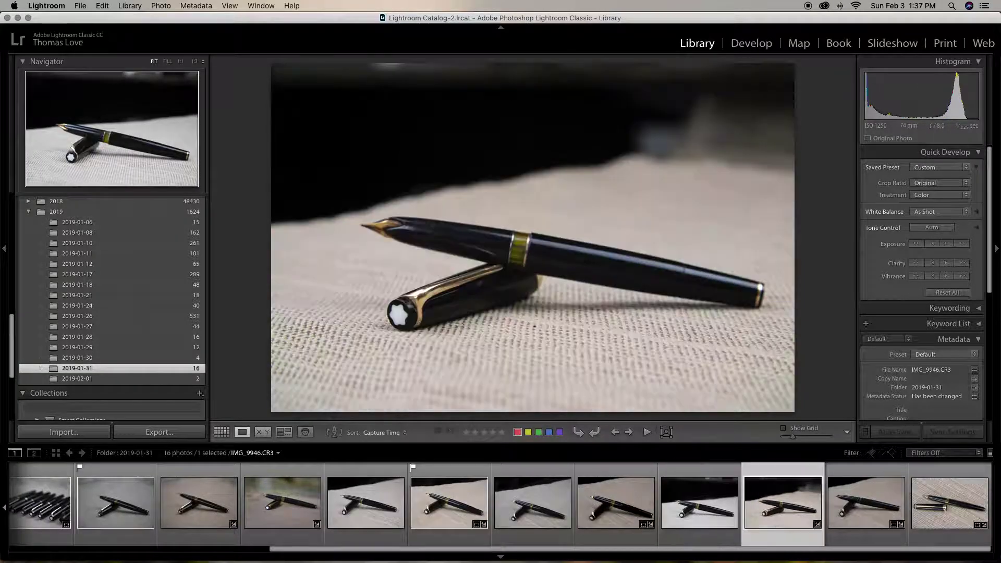
{"action": "key", "text": "p"}
{"action": "key", "text": "Right"}
{"action": "key", "text": "Right"}
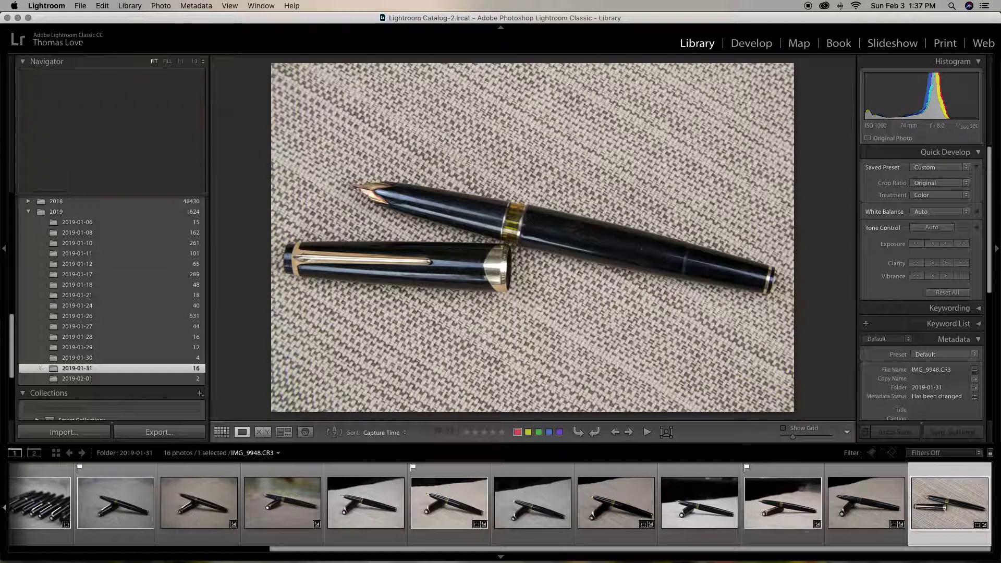
{"action": "key", "text": "Left"}
{"action": "key", "text": "p"}
{"action": "key", "text": "Right"}
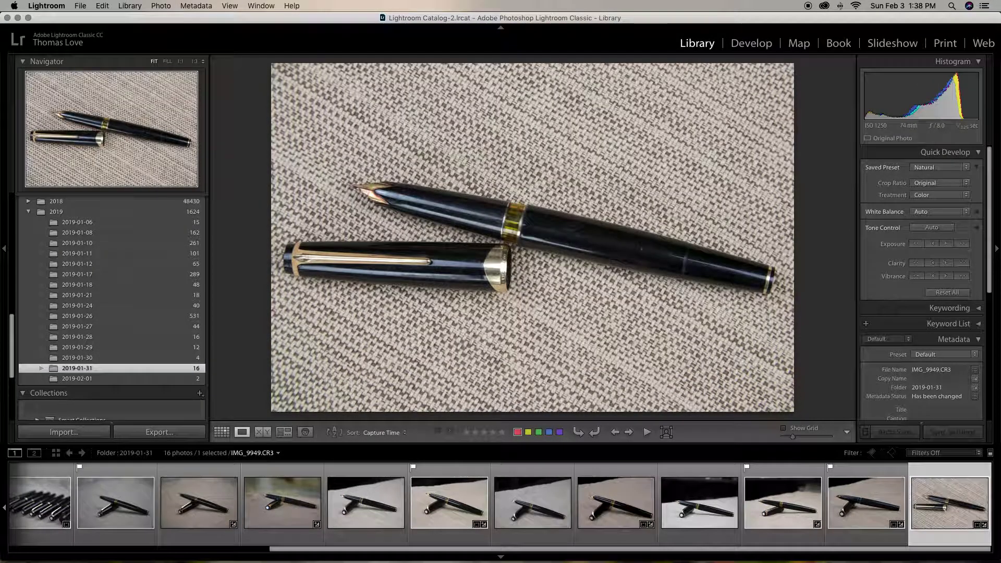
{"action": "key", "text": "p"}
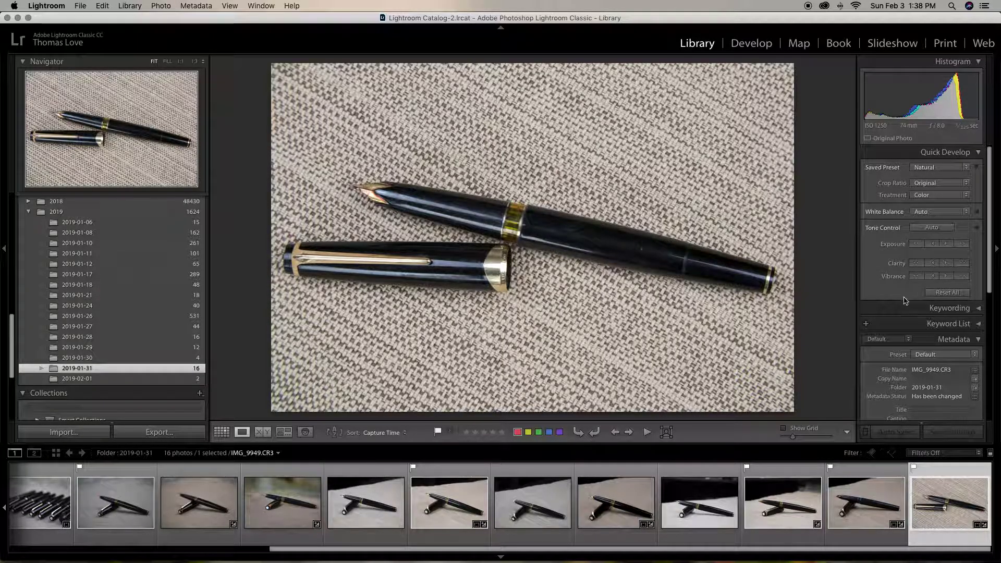
Set the filmstrip filter preset to Flagged, showing 8 of 16 photos
{"action": "left_click", "coordinate": [939, 454]}
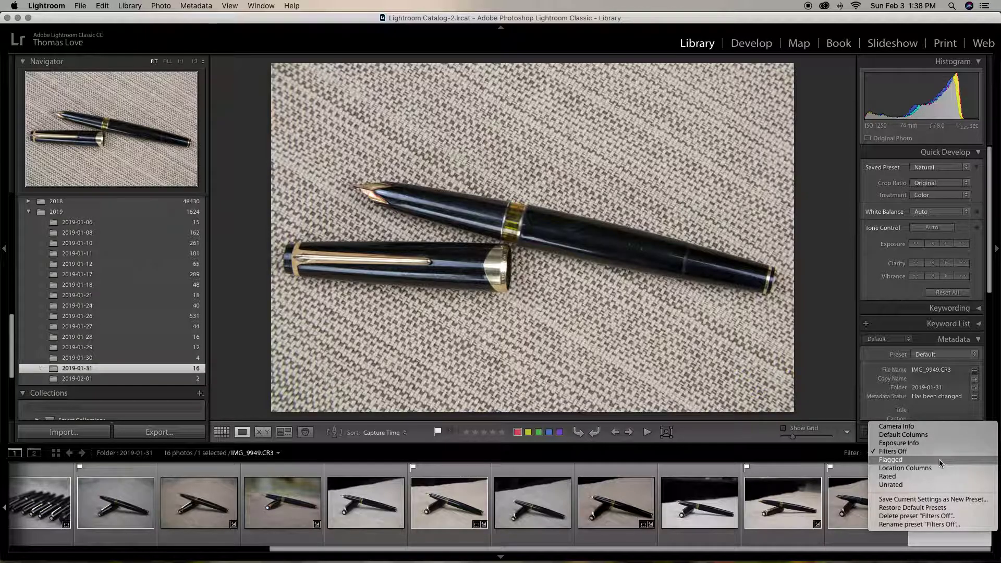
{"action": "left_click", "coordinate": [939, 458]}
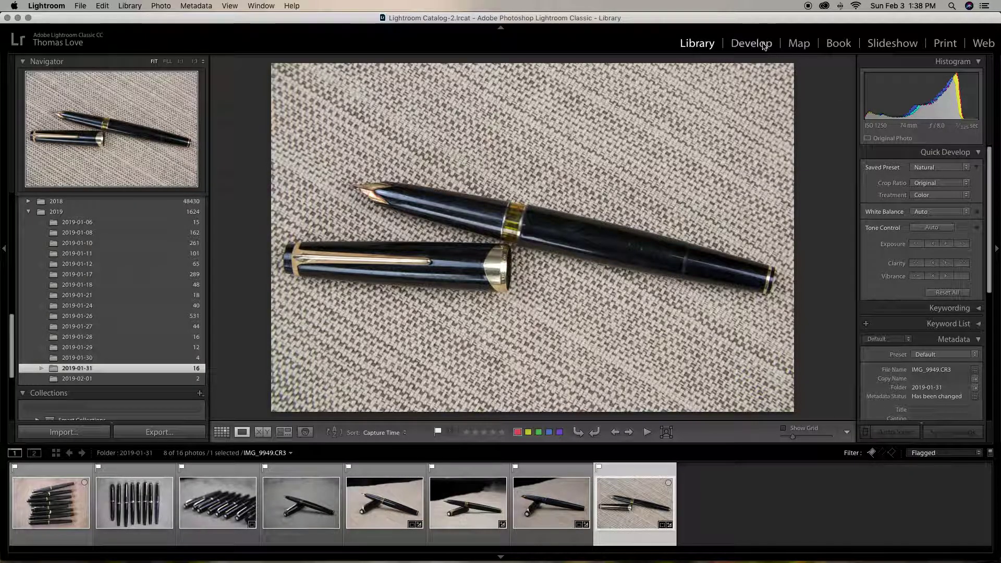
{"action": "key", "text": "d"}
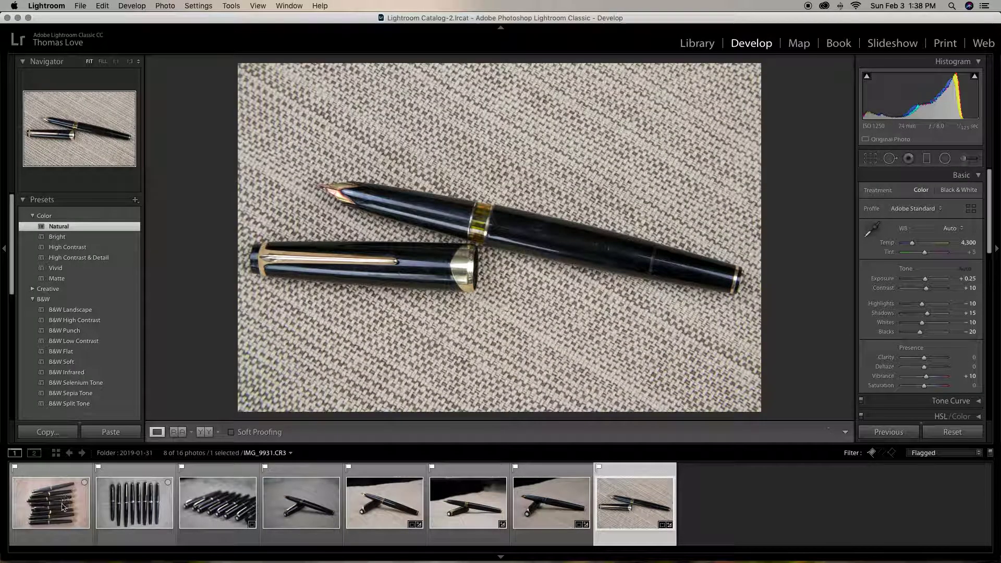
On IMG_9931, try Blacks -24 and Vibrance +22, reset, then apply Auto white balance and tone
{"action": "left_click", "coordinate": [63, 506]}
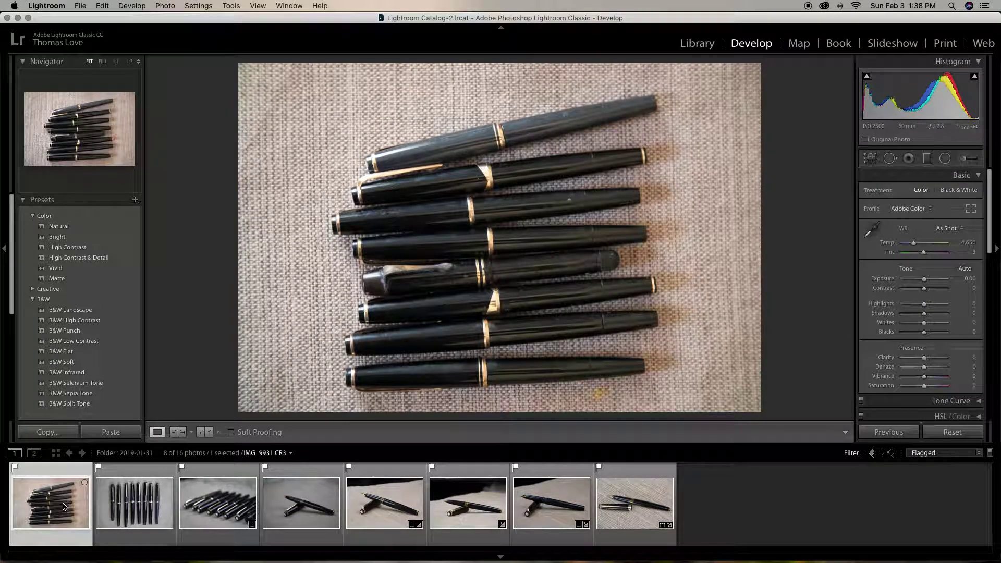
{"action": "left_click_drag", "start_coordinate": [924, 332], "coordinate": [919, 332]}
{"action": "left_click_drag", "start_coordinate": [923, 375], "coordinate": [927, 385]}
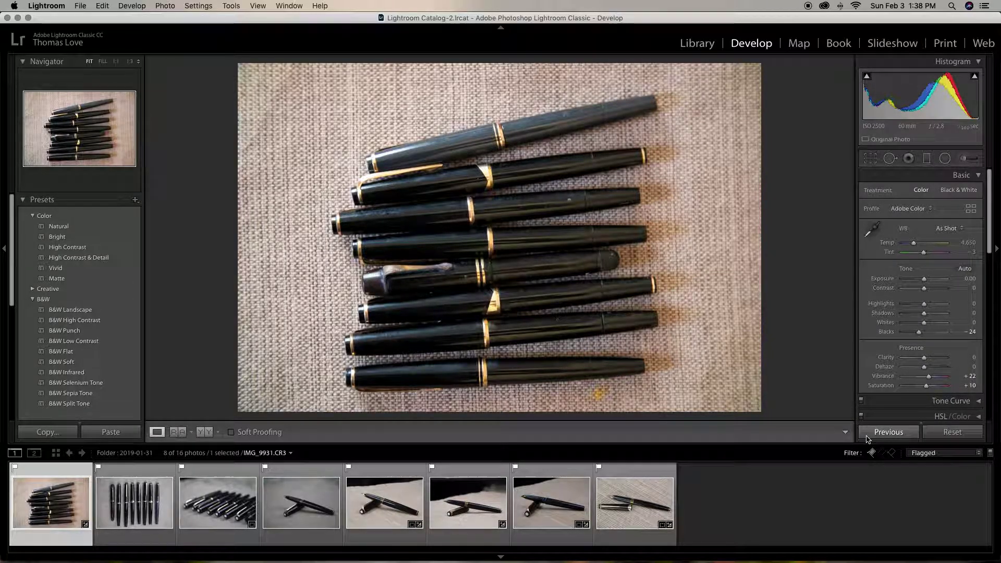
{"action": "left_click", "coordinate": [952, 432]}
{"action": "left_click", "coordinate": [948, 228]}
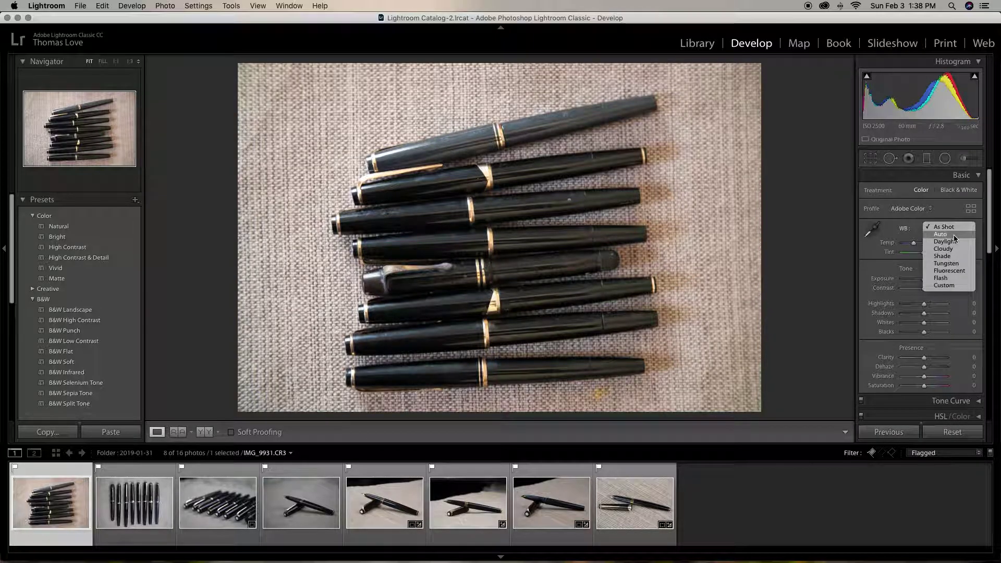
{"action": "left_click", "coordinate": [954, 235]}
{"action": "left_click", "coordinate": [963, 269]}
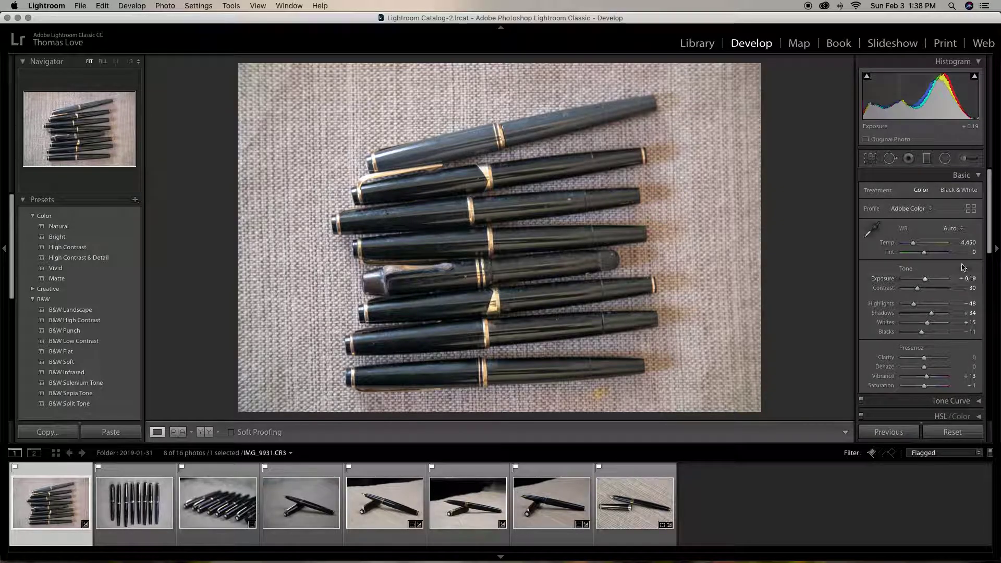
Try As Shot and Fluorescent white balance, Temp 4,650 and Blacks -39, then reset and undo Auto tone
{"action": "left_click", "coordinate": [953, 229]}
{"action": "left_click", "coordinate": [957, 217]}
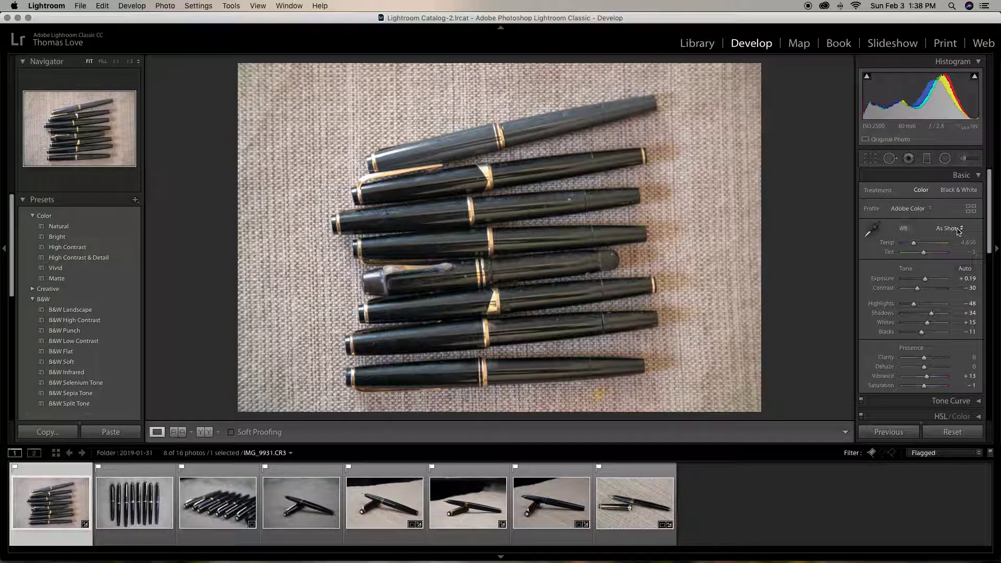
{"action": "left_click", "coordinate": [958, 230]}
{"action": "left_click", "coordinate": [959, 271]}
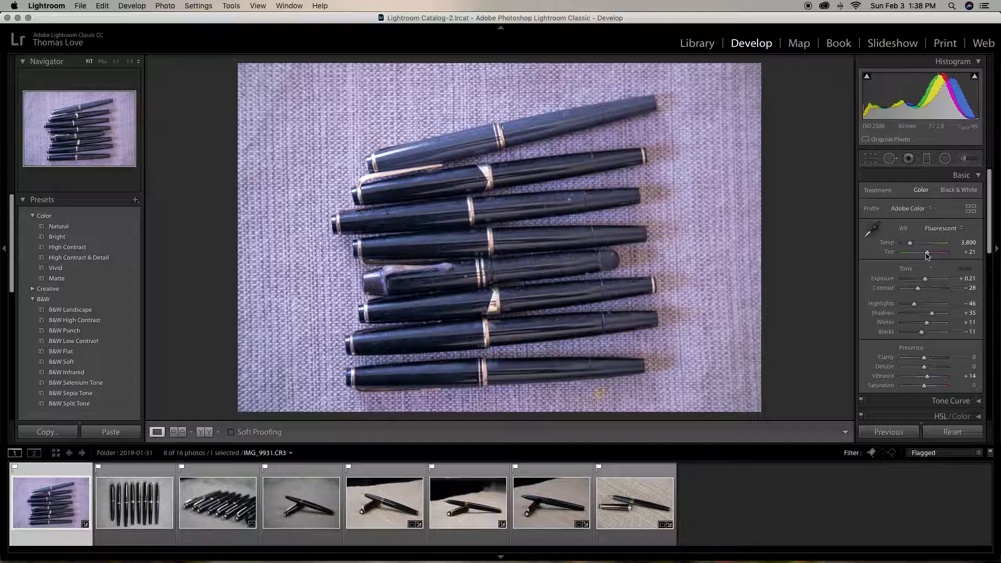
{"action": "left_click_drag", "start_coordinate": [912, 245], "coordinate": [918, 245]}
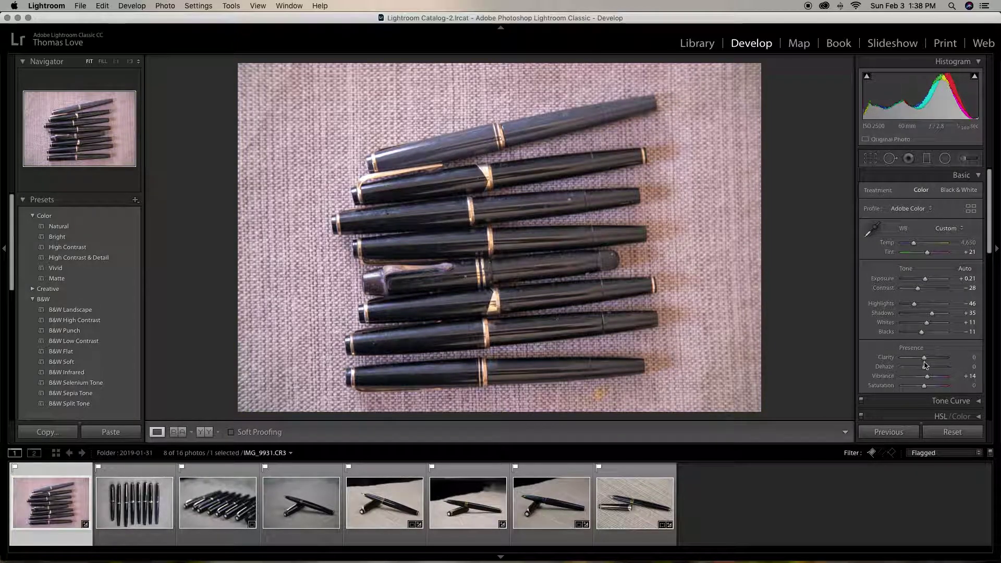
{"action": "left_click_drag", "start_coordinate": [921, 331], "coordinate": [915, 331]}
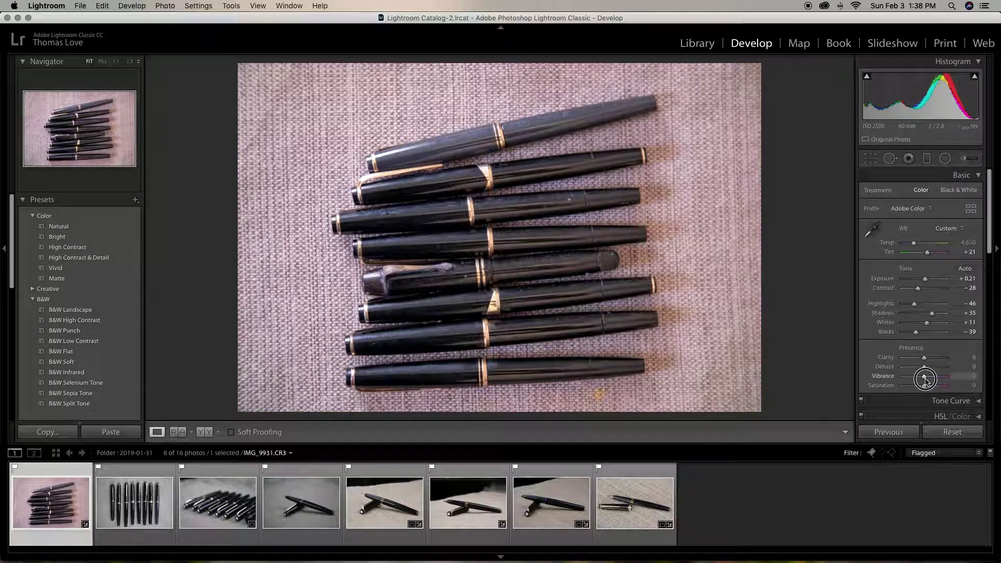
{"action": "left_click", "coordinate": [965, 432]}
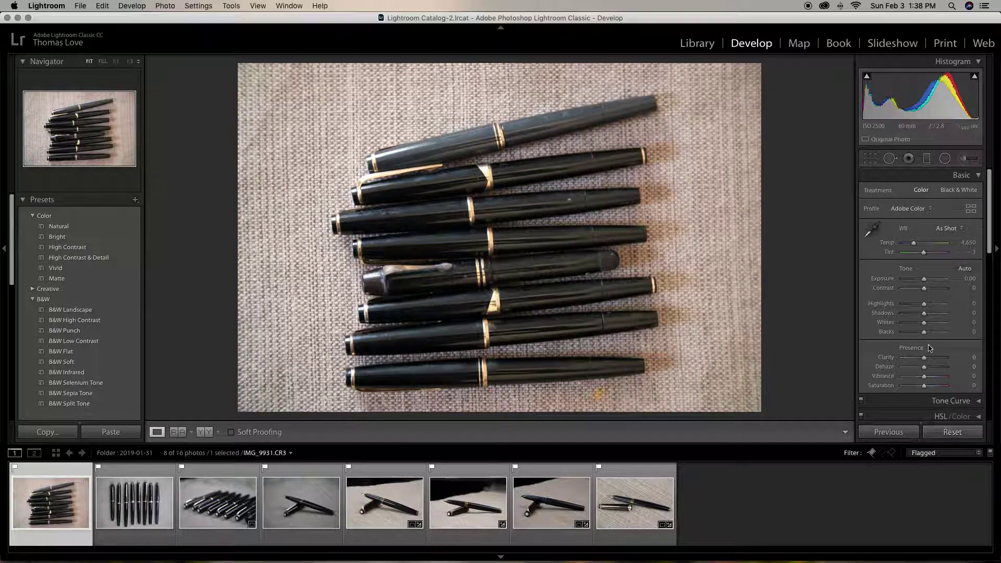
{"action": "left_click", "coordinate": [964, 269]}
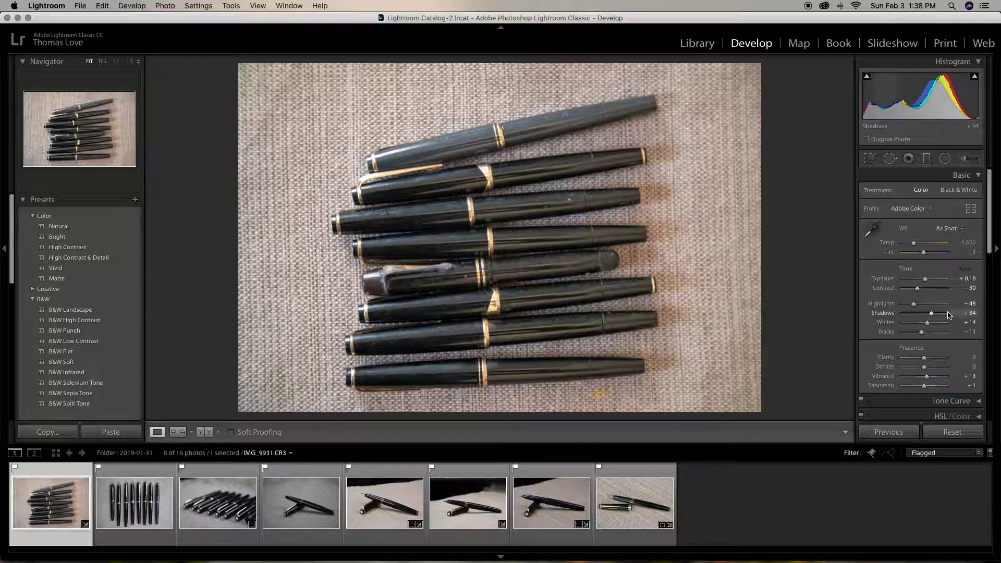
{"action": "key", "text": "super+z"}
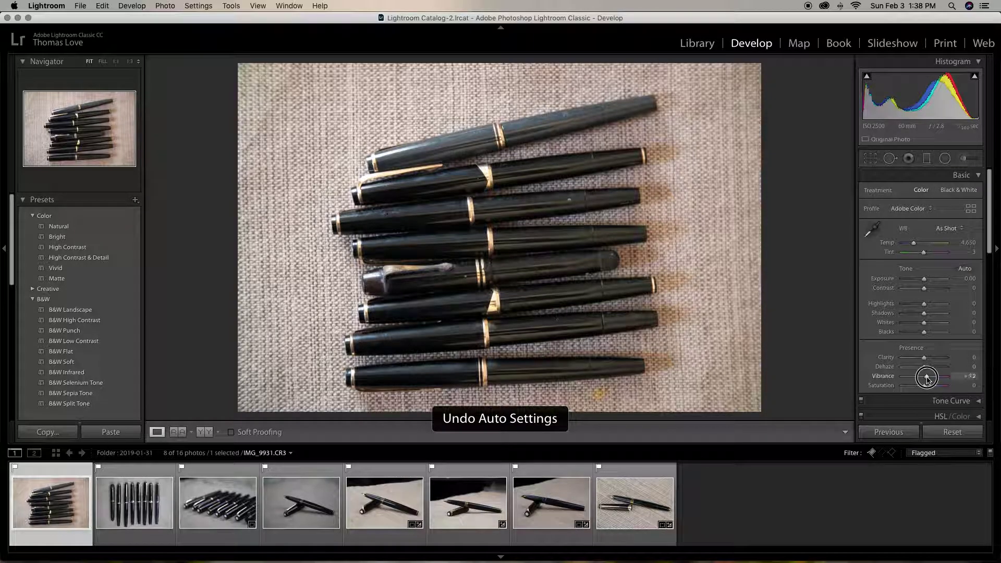
Give the upright-pens photo Blacks -20, more Vibrance and a warmer Temp of 4,547
{"action": "key", "text": "Right"}
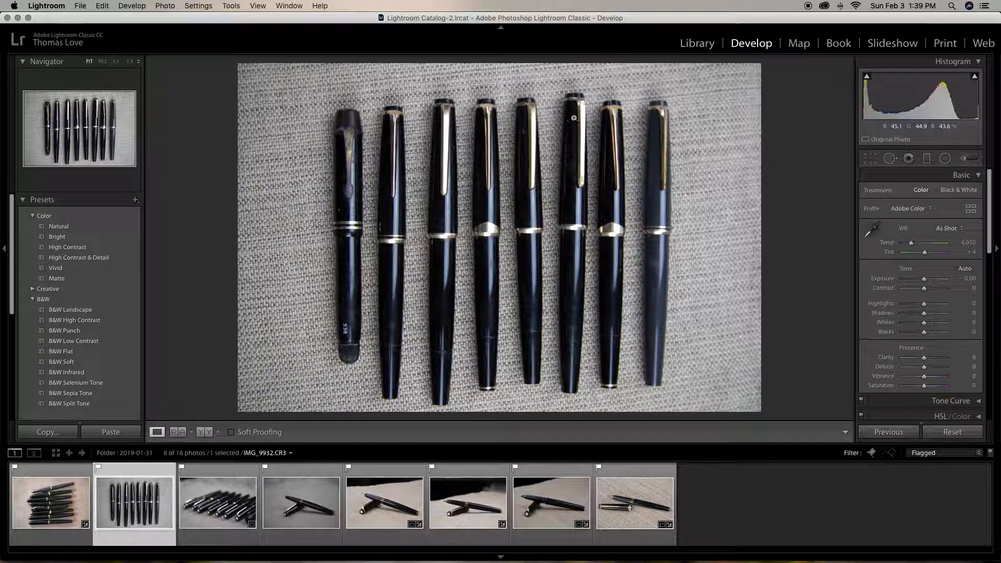
{"action": "left_click_drag", "start_coordinate": [923, 332], "coordinate": [920, 336]}
{"action": "left_click_drag", "start_coordinate": [924, 376], "coordinate": [926, 386]}
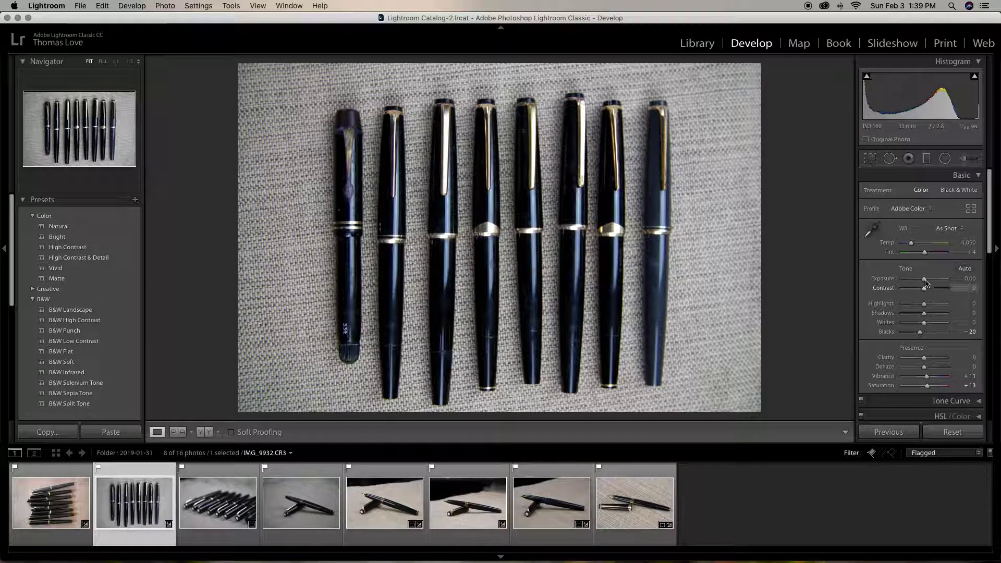
{"action": "left_click_drag", "start_coordinate": [912, 245], "coordinate": [913, 244]}
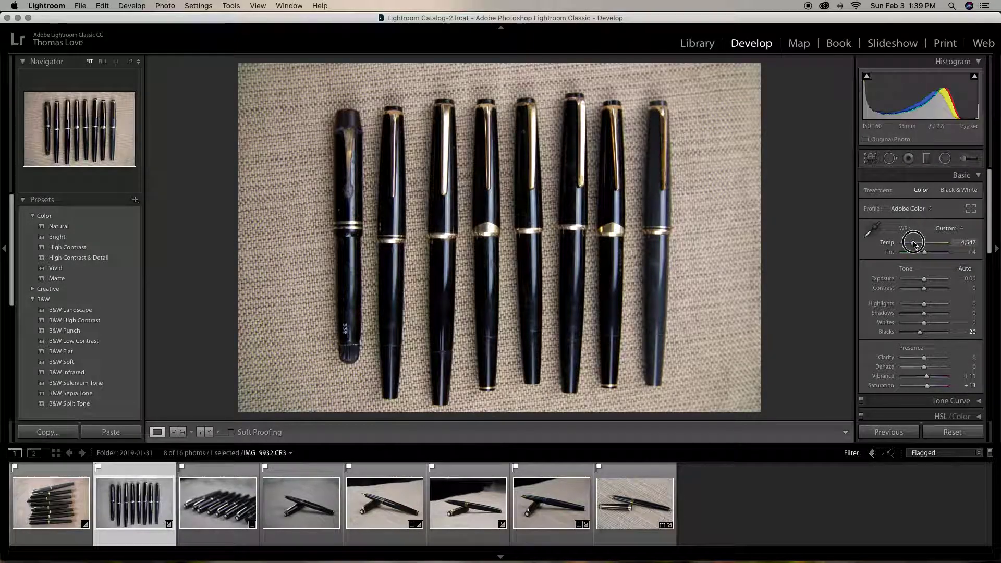
Crop IMG_9935 tighter and raise Vibrance to +22, Saturation to +14 and Shadows to +10
{"action": "key", "text": "Right"}
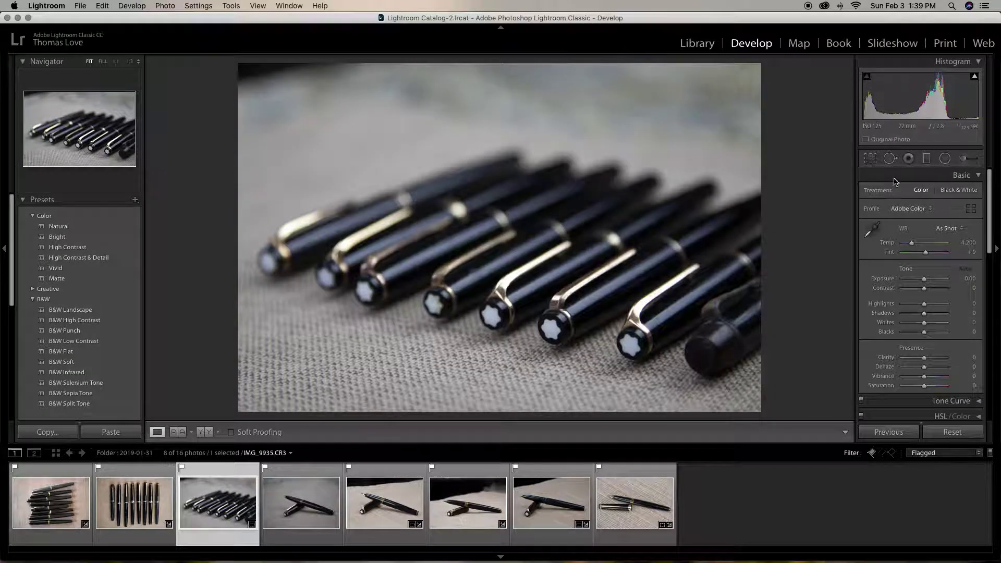
{"action": "left_click", "coordinate": [869, 158]}
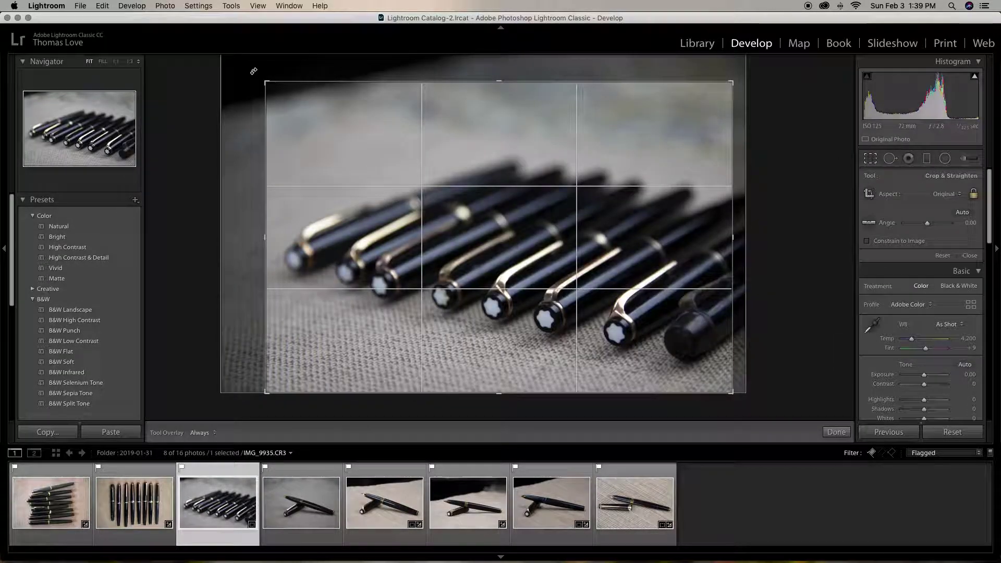
{"action": "left_click_drag", "start_coordinate": [247, 69], "coordinate": [274, 88]}
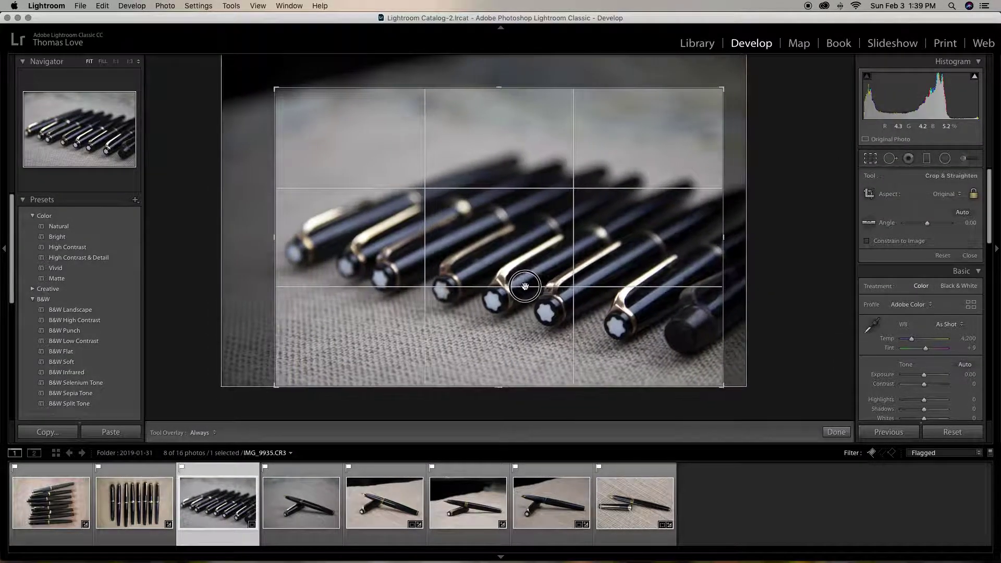
{"action": "left_click", "coordinate": [836, 432]}
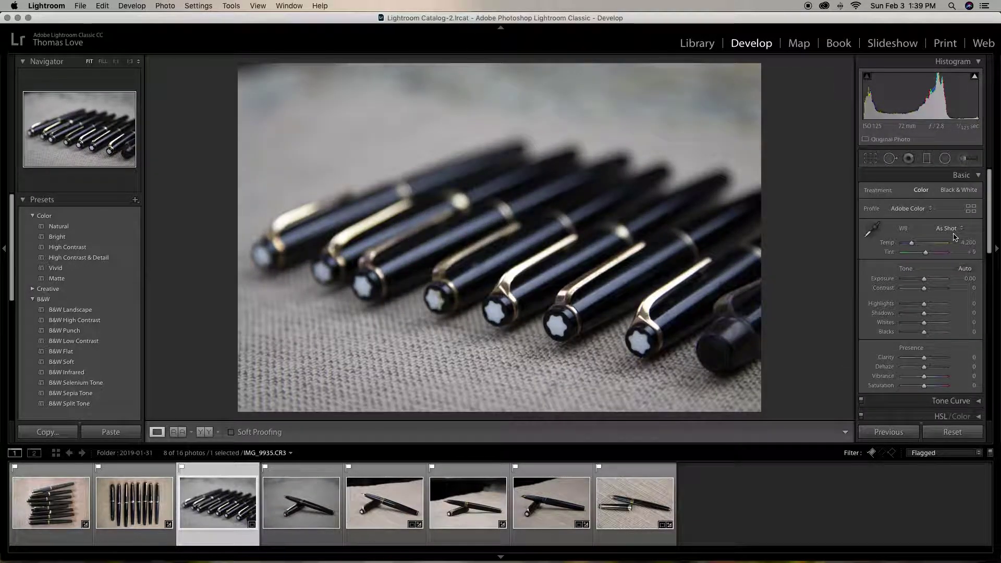
{"action": "left_click_drag", "start_coordinate": [923, 376], "coordinate": [926, 386]}
{"action": "left_click_drag", "start_coordinate": [924, 313], "coordinate": [921, 303]}
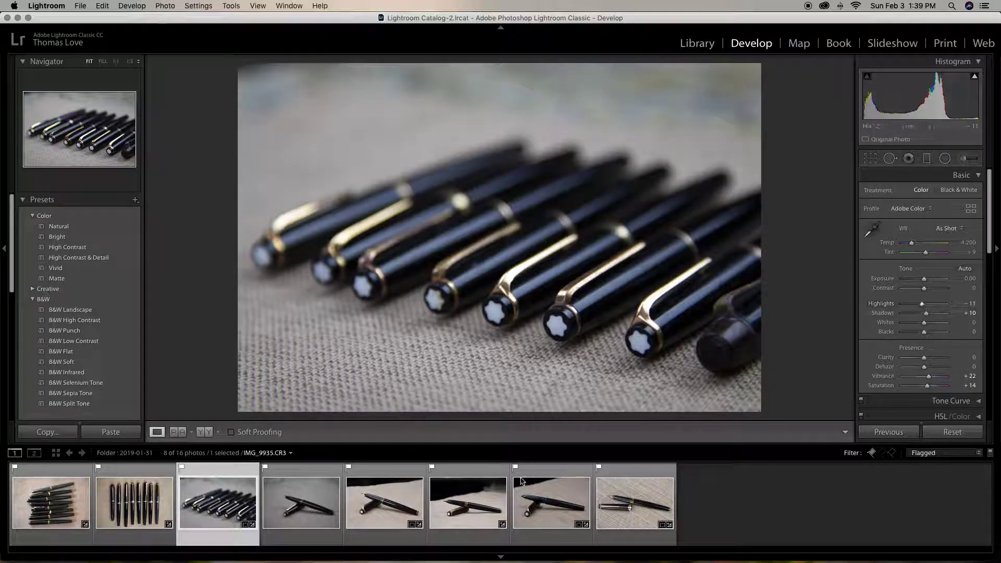
{"action": "left_click", "coordinate": [312, 514]}
{"action": "left_click", "coordinate": [870, 158]}
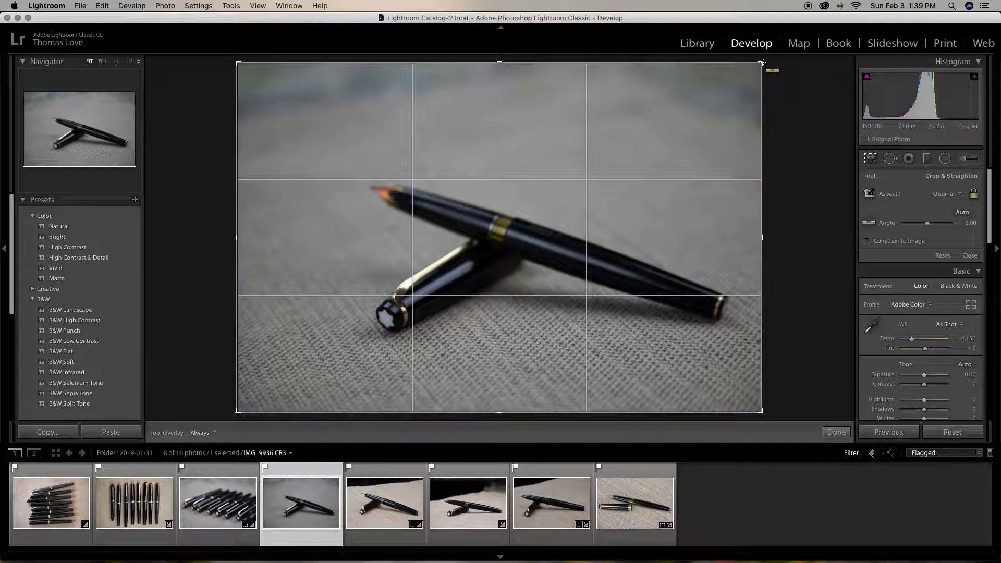
Crop IMG_9936 evenly from the centre around the pen and cap, then reposition the photo within the crop
{"action": "key", "text": "alt"}
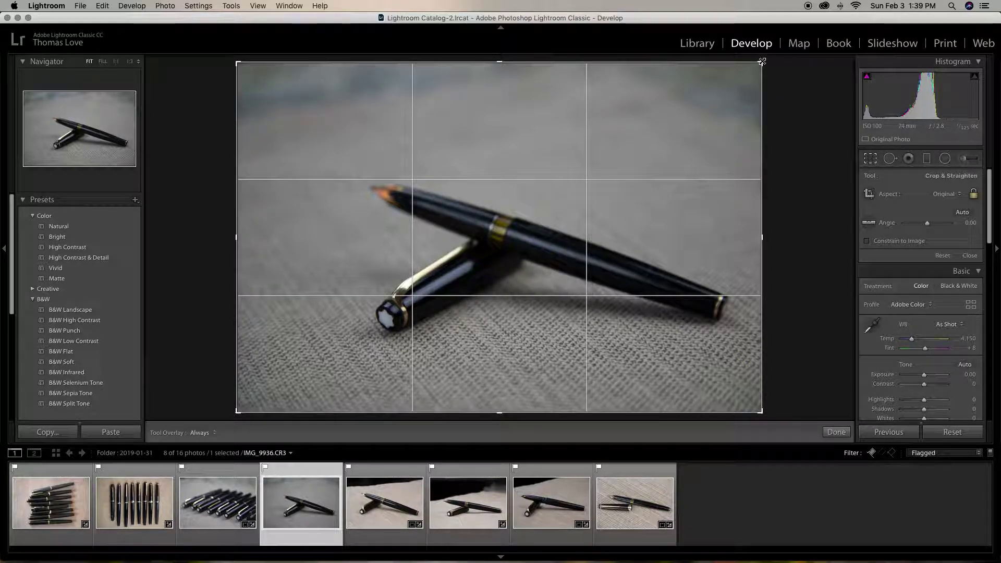
{"action": "left_click_drag", "start_coordinate": [760, 62], "coordinate": [661, 132]}
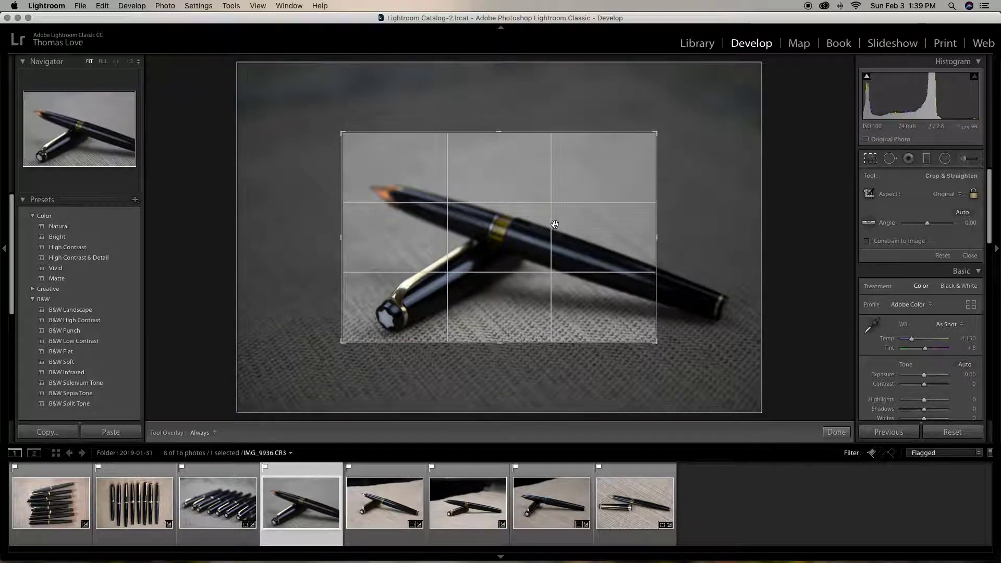
{"action": "left_click_drag", "start_coordinate": [519, 255], "coordinate": [539, 243]}
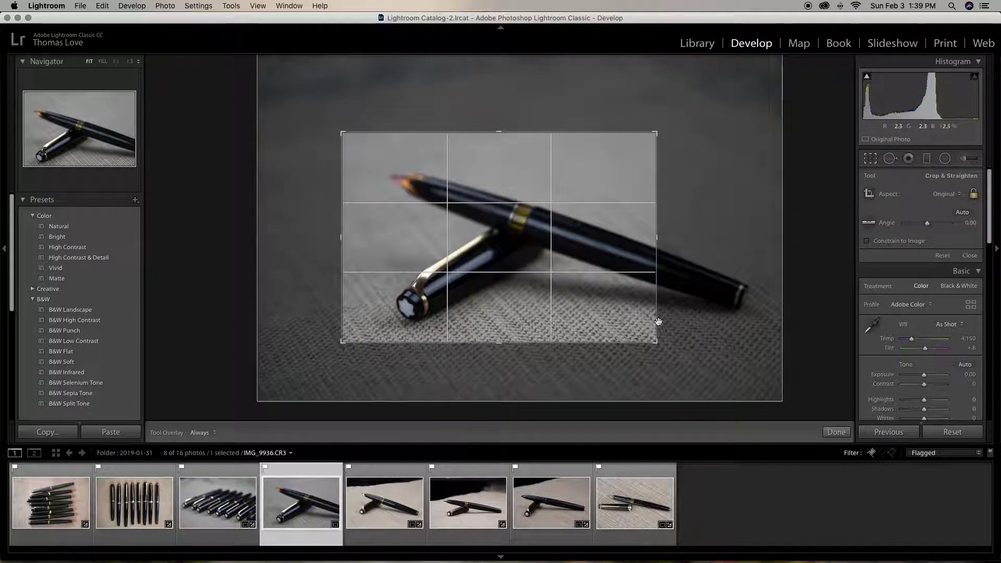
{"action": "left_click", "coordinate": [836, 432]}
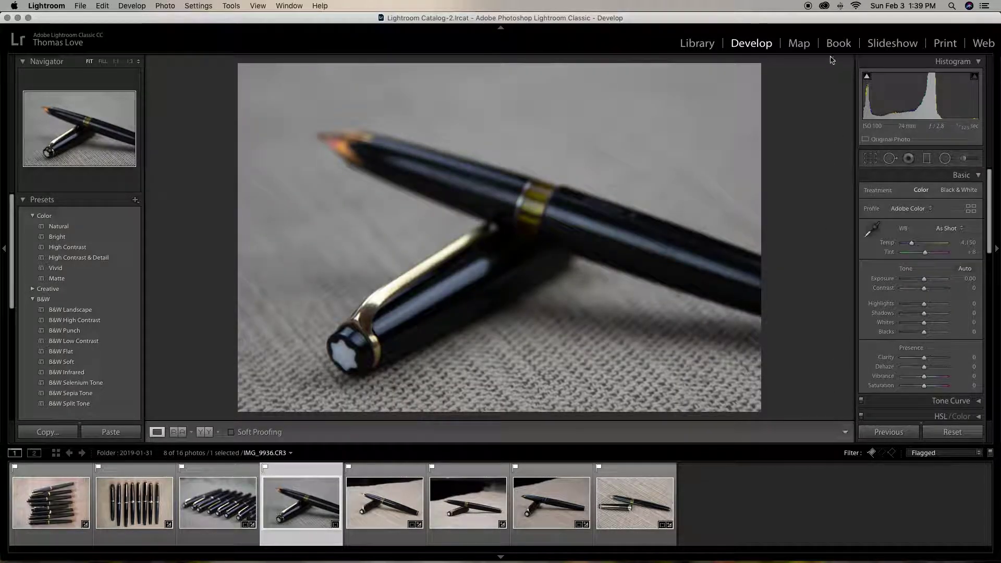
{"action": "left_click", "coordinate": [870, 158]}
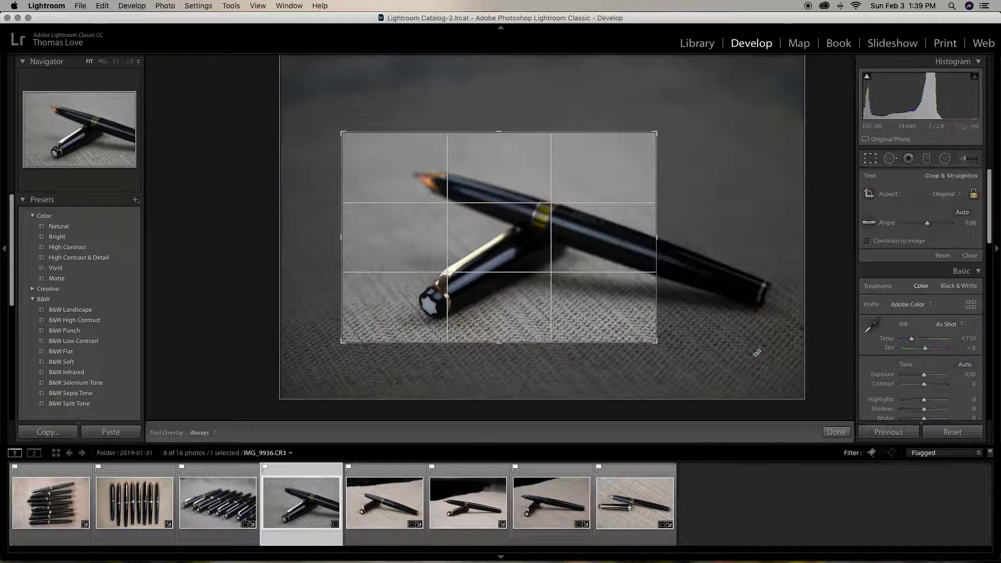
{"action": "left_click", "coordinate": [835, 432]}
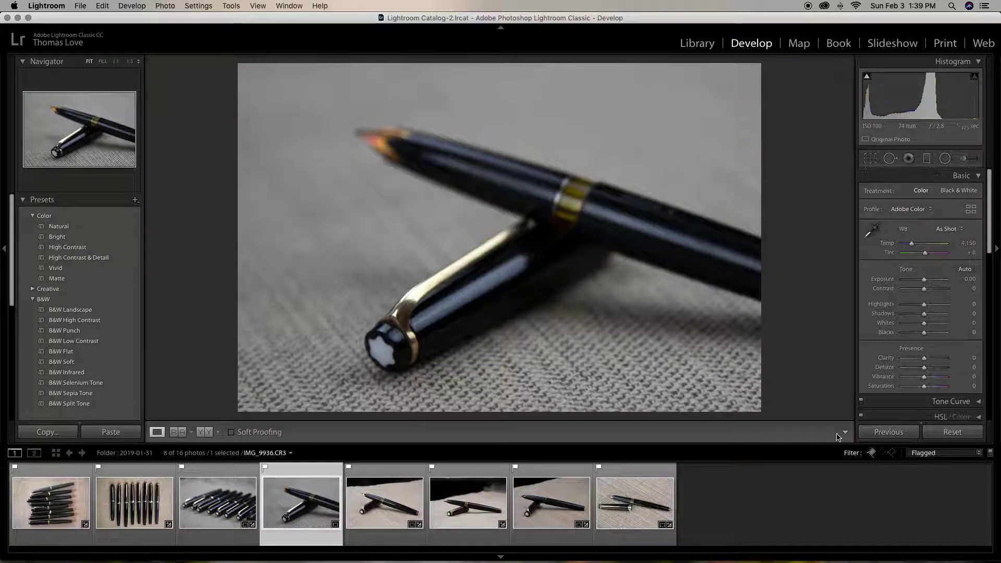
{"action": "left_click", "coordinate": [410, 514]}
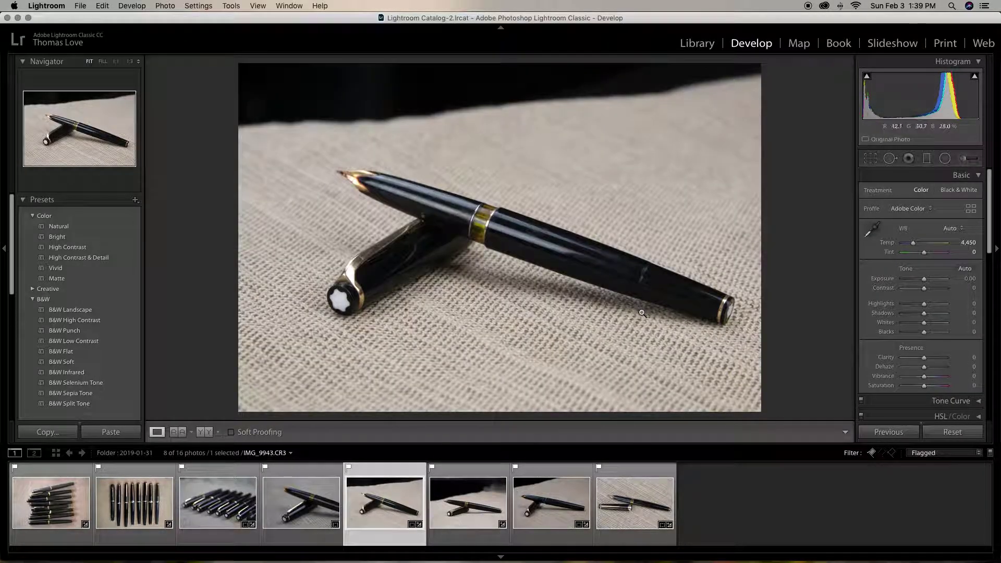
Step through IMG_9947, IMG_9948 and IMG_9949, then return to the Library module
{"action": "left_click", "coordinate": [458, 514]}
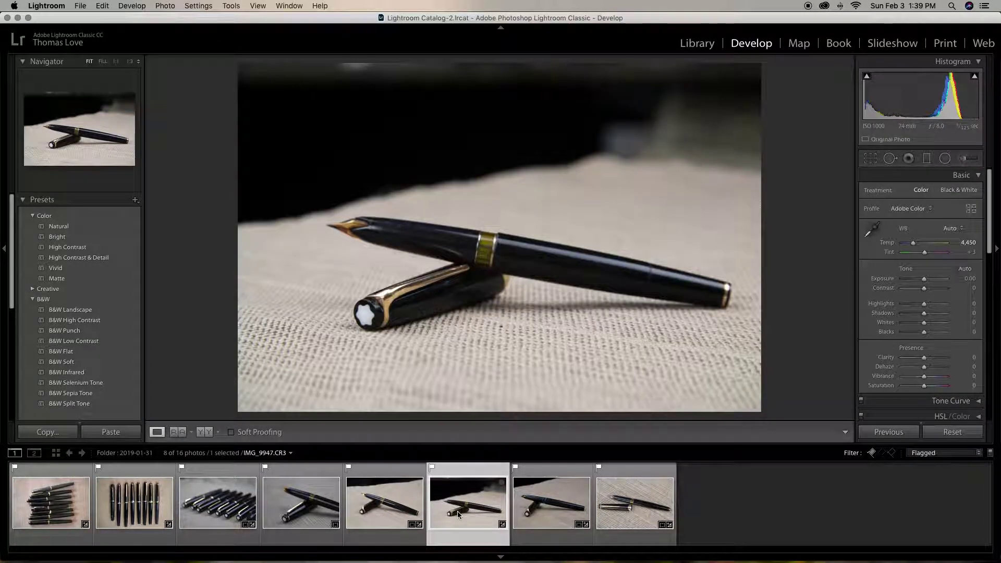
{"action": "left_click", "coordinate": [526, 517]}
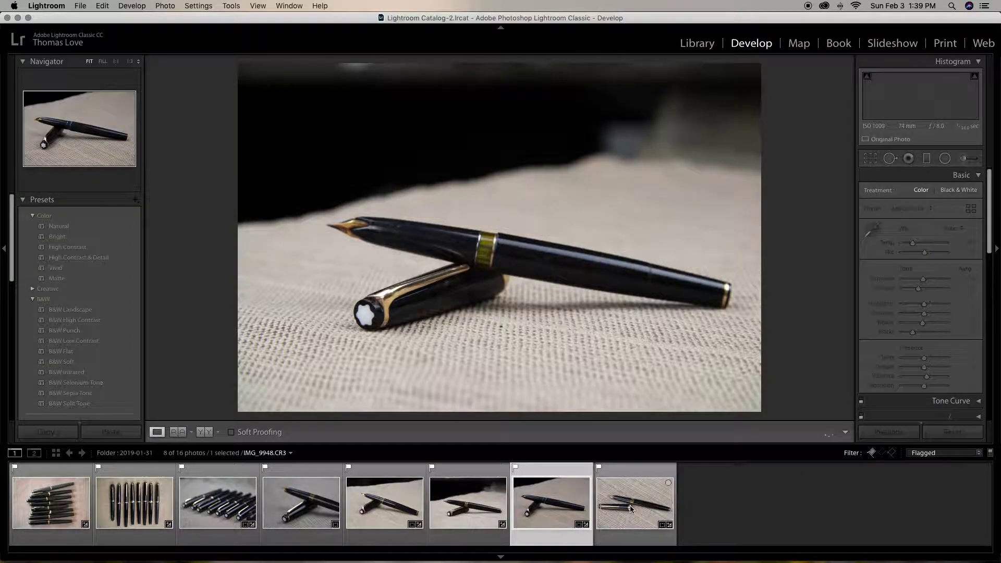
{"action": "key", "text": "Right"}
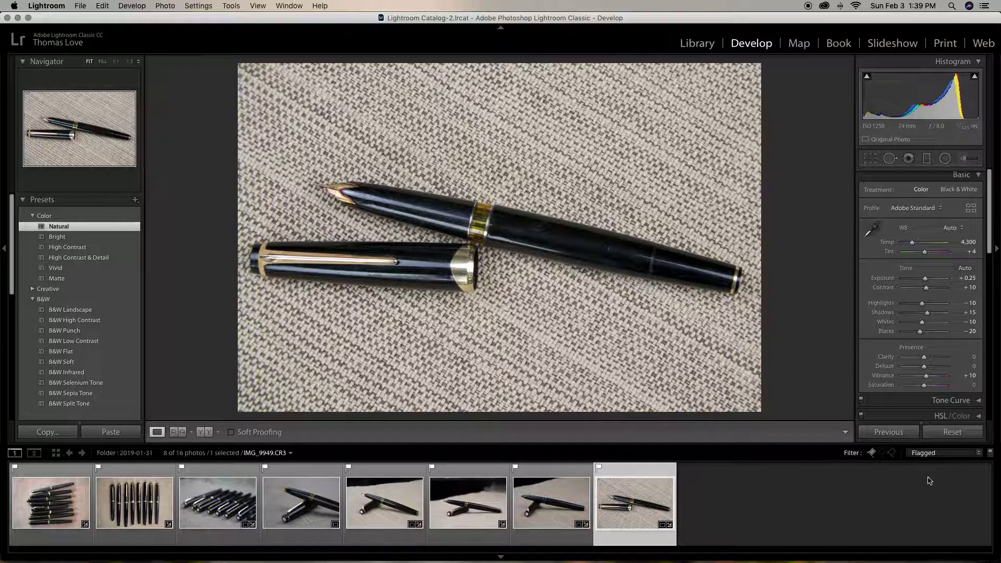
{"action": "left_click", "coordinate": [687, 43]}
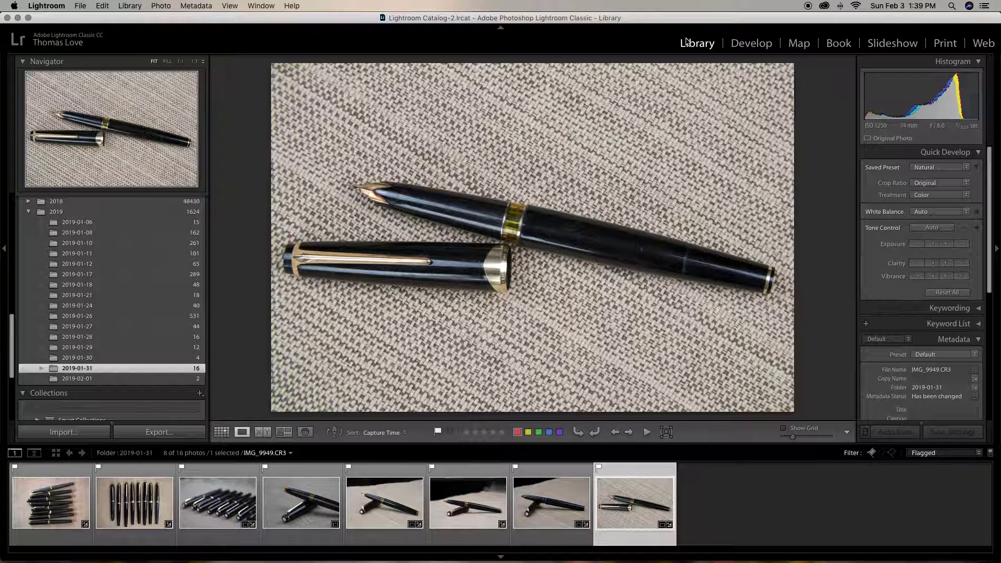
Grid the flagged photos, then review them large from IMG_9931, ending back on it
{"action": "left_click", "coordinate": [222, 432]}
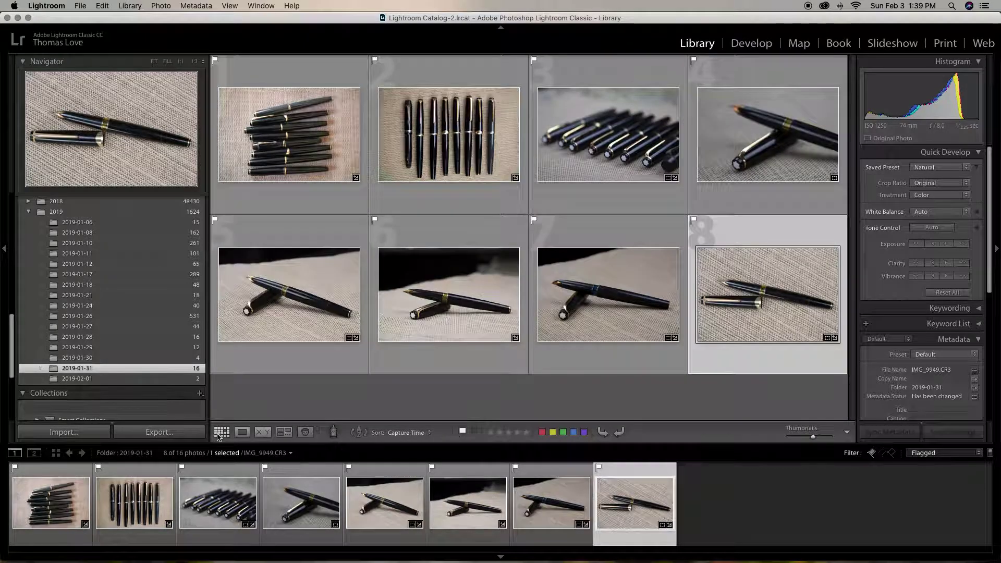
{"action": "left_click", "coordinate": [247, 102]}
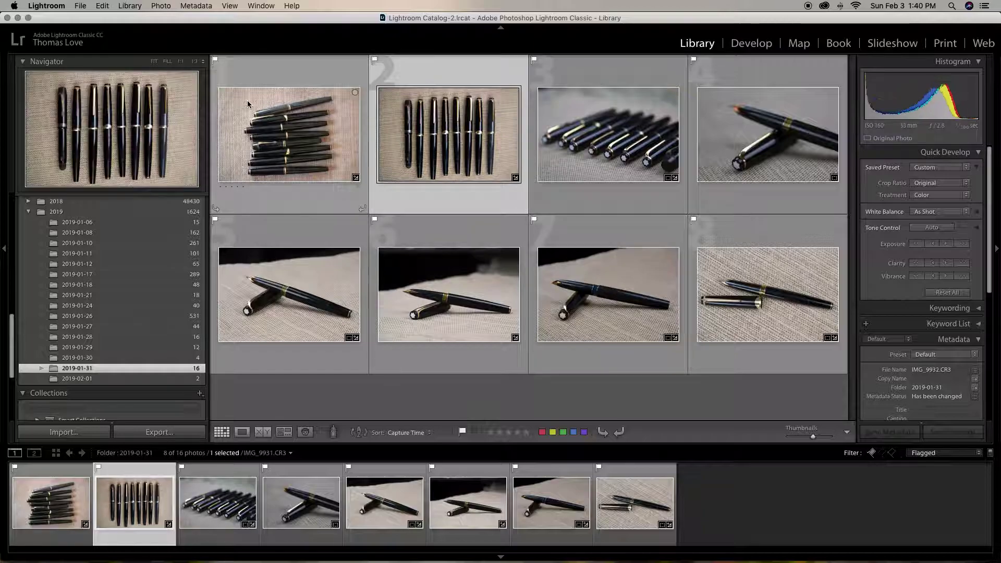
{"action": "key", "text": "e"}
{"action": "key", "text": "Right"}
{"action": "key", "text": "Right"}
{"action": "key", "text": "Right"}
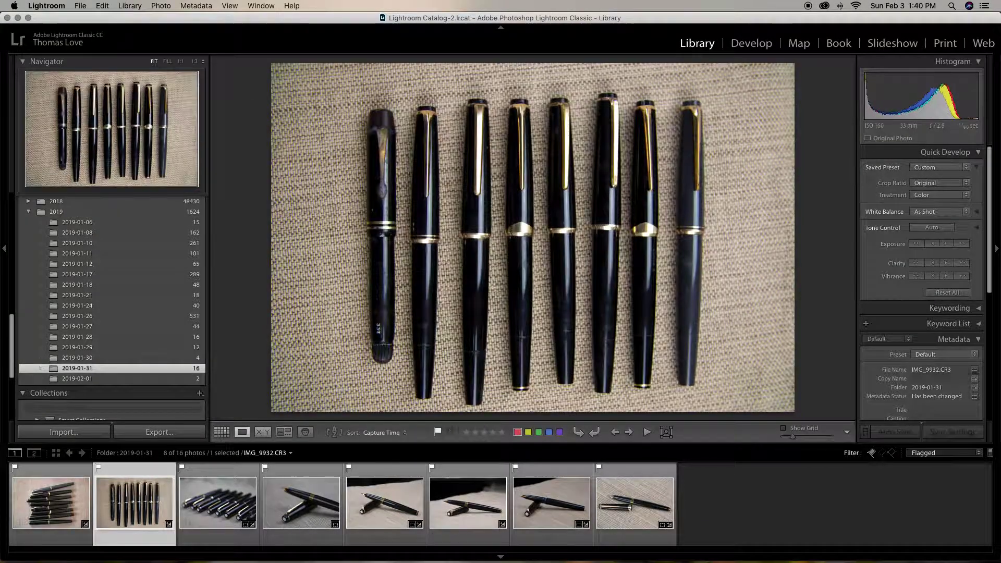
{"action": "key", "text": "Right"}
{"action": "key", "text": "Right"}
{"action": "key", "text": "Right"}
{"action": "key", "text": "Right"}
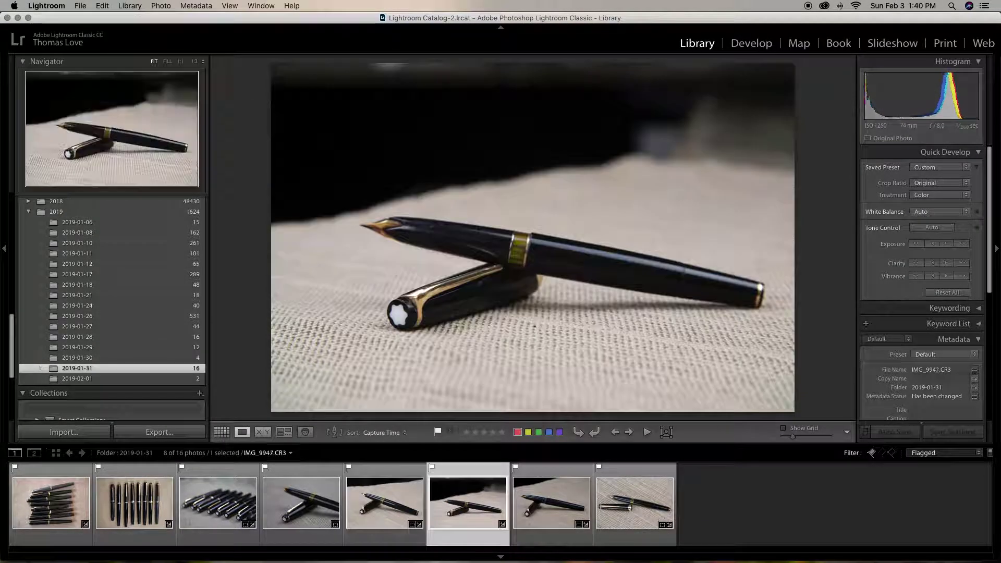
{"action": "key", "text": "Left"}
{"action": "key", "text": "Left"}
{"action": "key", "text": "Left"}
{"action": "key", "text": "Left"}
{"action": "key", "text": "Left"}
{"action": "key", "text": "Left"}
{"action": "key", "text": "Left"}
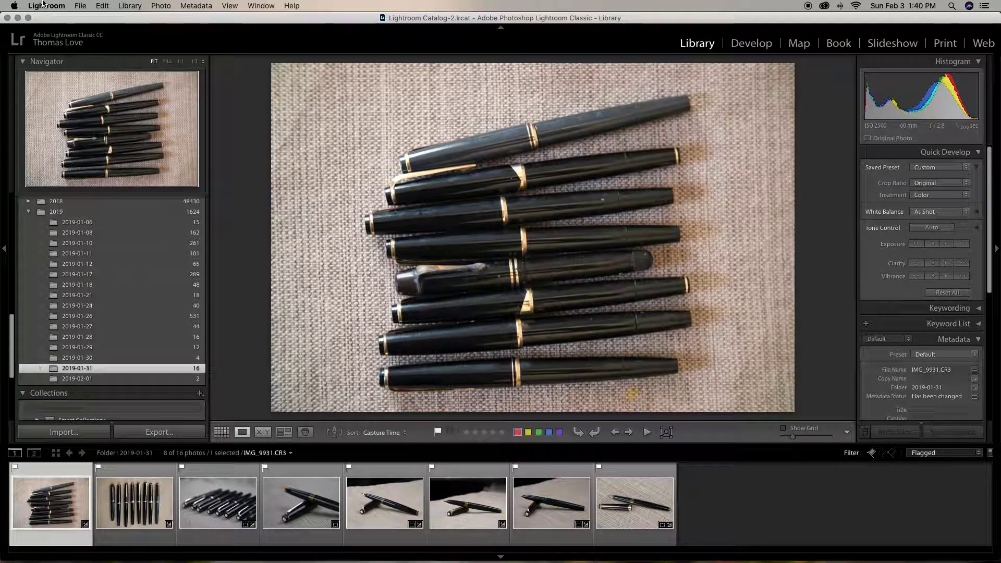
Open the Export dialog from the File menu and preview the built-in Lightroom presets
{"action": "left_click", "coordinate": [81, 6]}
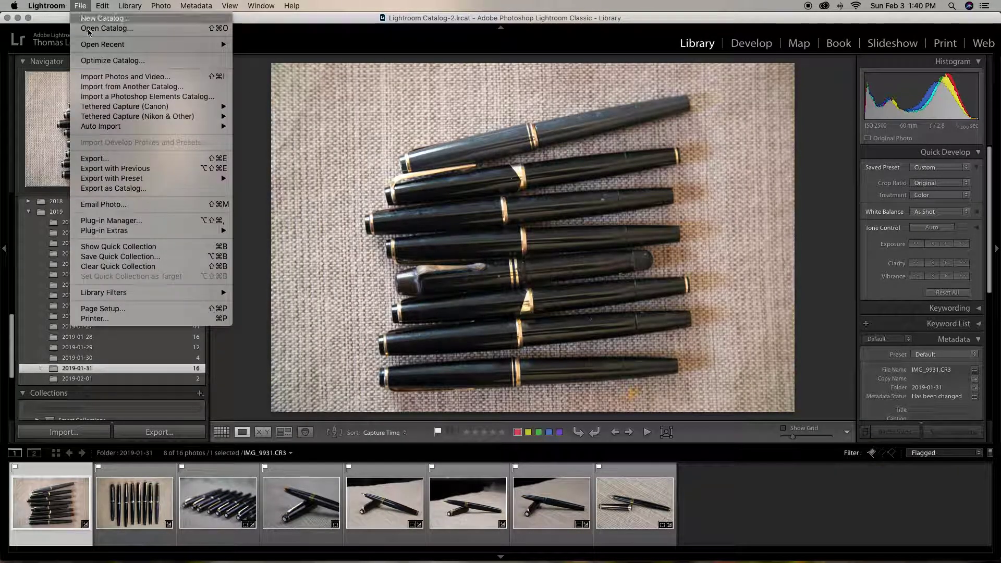
{"action": "left_click", "coordinate": [113, 160]}
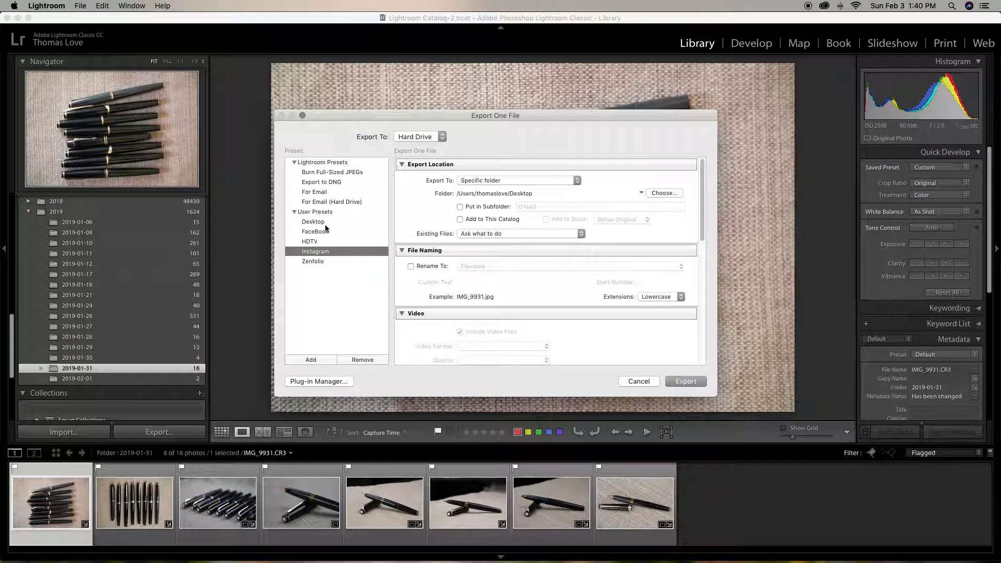
{"action": "left_click", "coordinate": [325, 223]}
{"action": "left_click", "coordinate": [323, 242]}
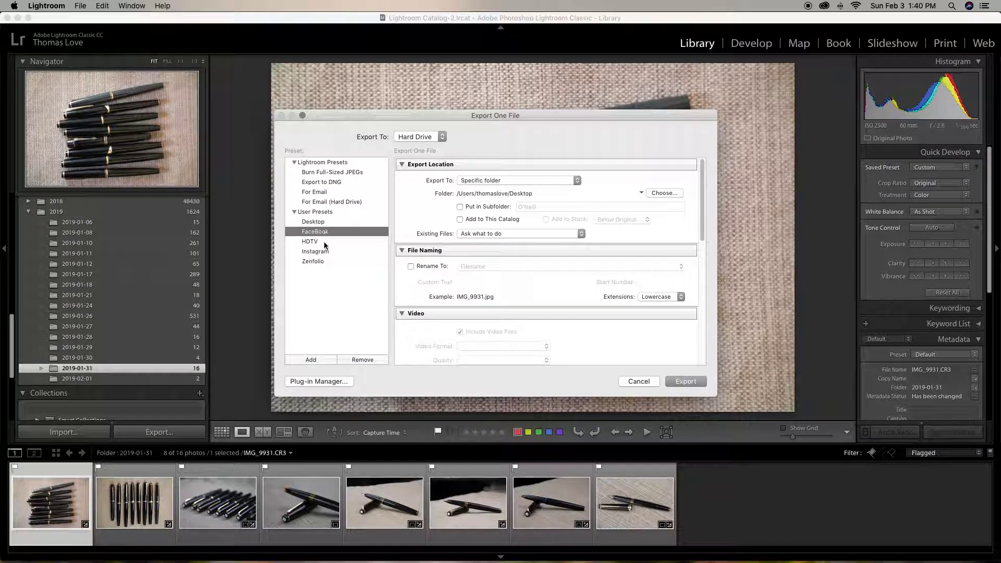
{"action": "left_click", "coordinate": [317, 173]}
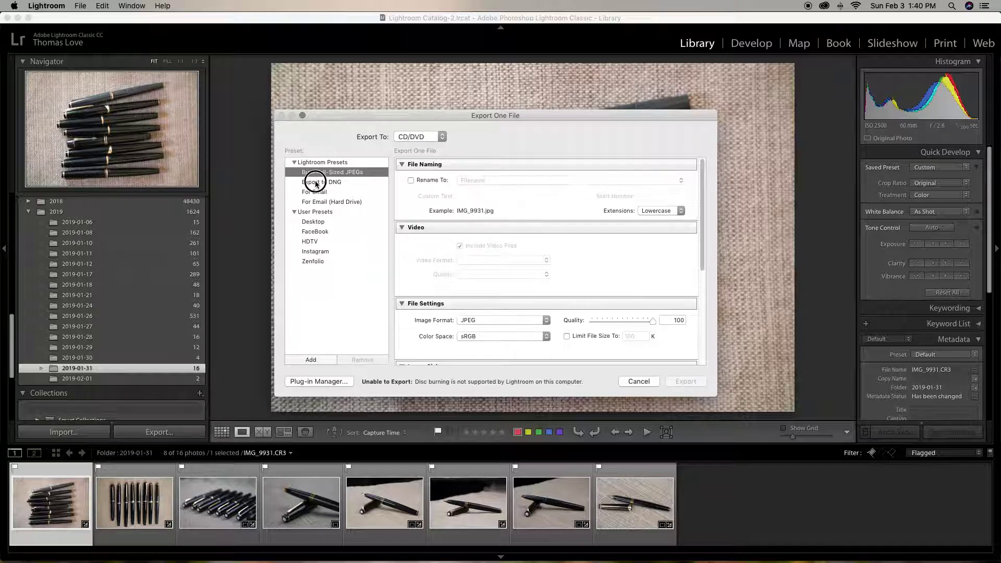
{"action": "left_click", "coordinate": [319, 182]}
{"action": "left_click", "coordinate": [318, 192]}
{"action": "left_click", "coordinate": [321, 202]}
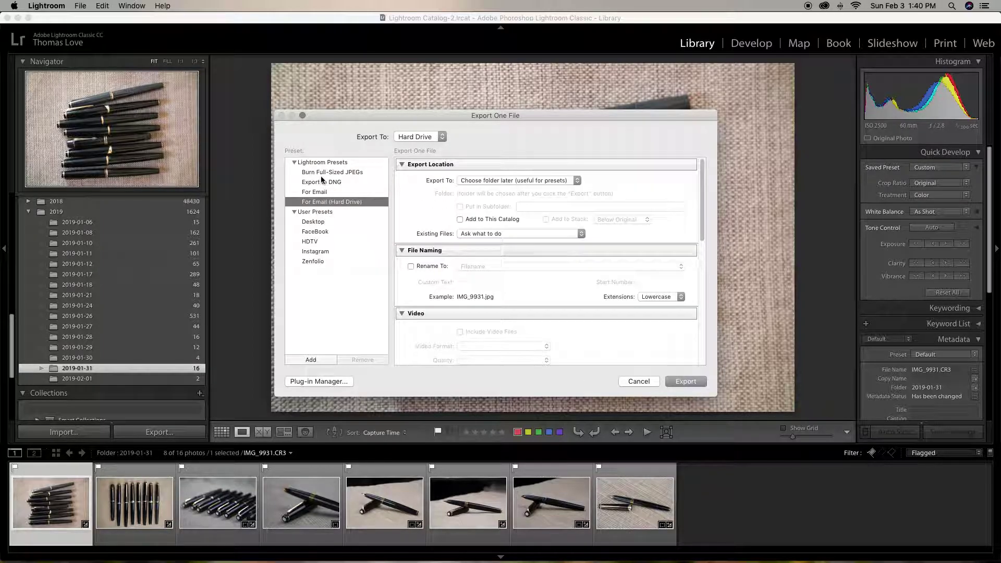
{"action": "left_click", "coordinate": [320, 172]}
{"action": "left_click", "coordinate": [323, 182]}
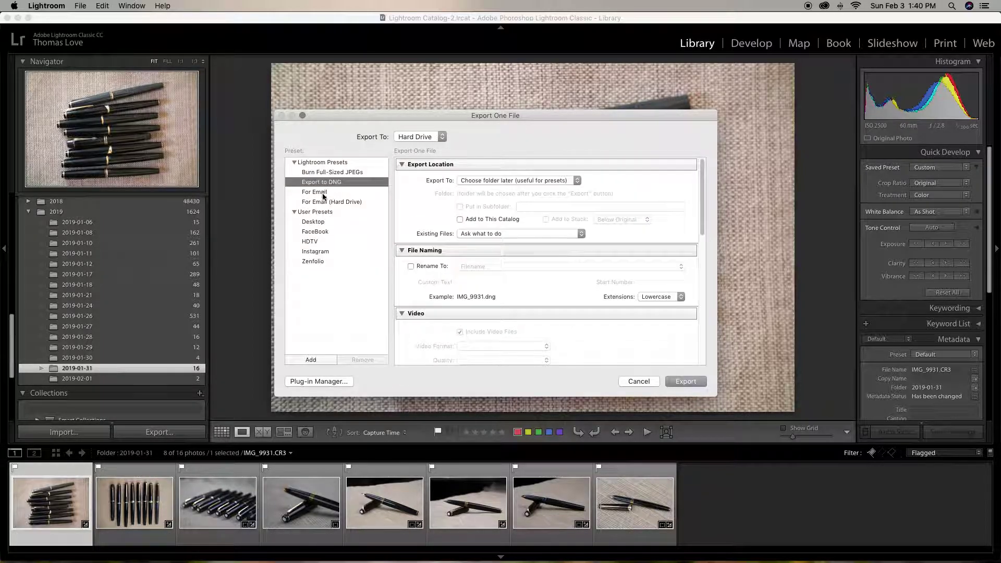
{"action": "left_click", "coordinate": [321, 193]}
{"action": "left_click", "coordinate": [323, 203]}
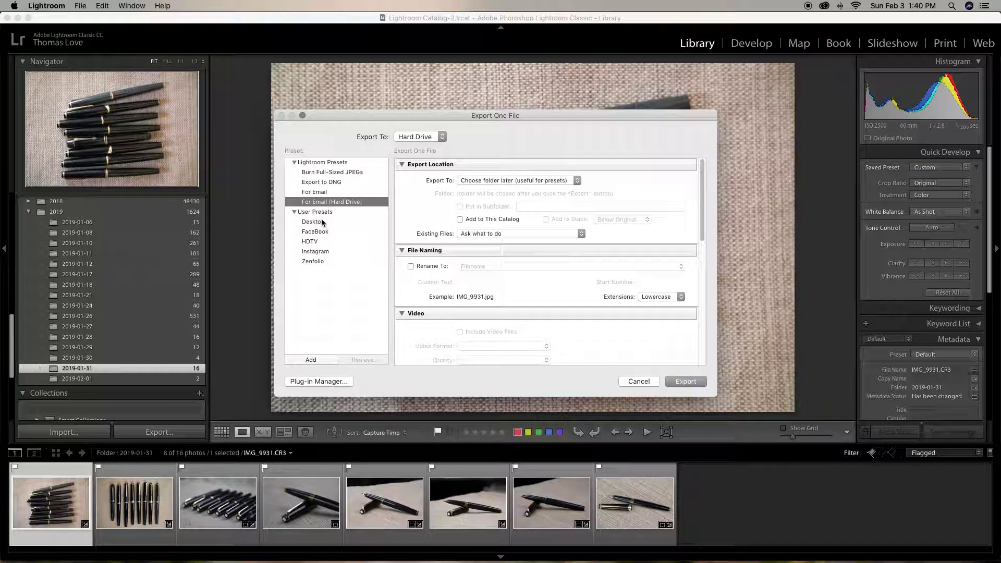
Preview the Desktop, FaceBook, HDTV and Instagram user presets and scroll through their settings
{"action": "left_click", "coordinate": [312, 222]}
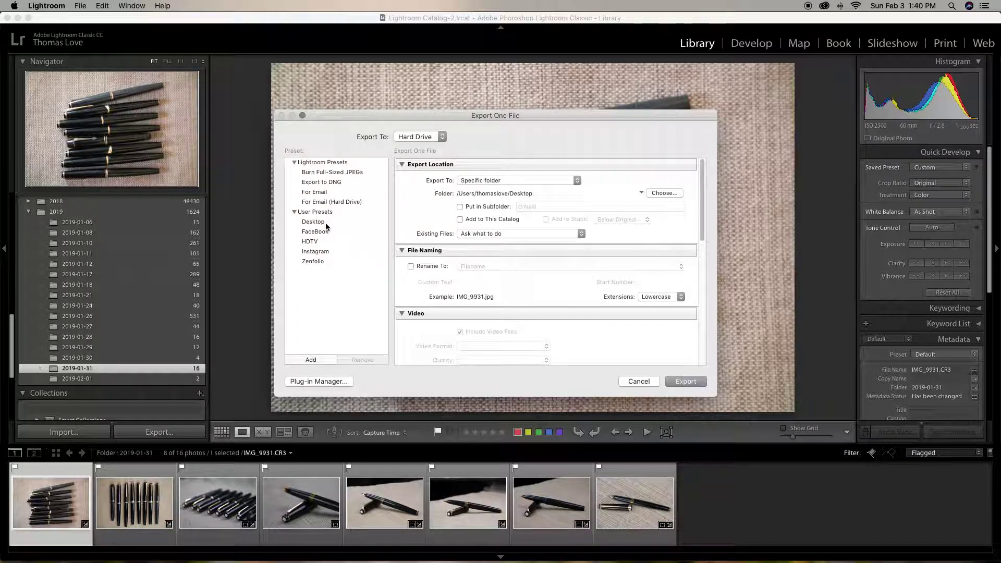
{"action": "left_click", "coordinate": [312, 223]}
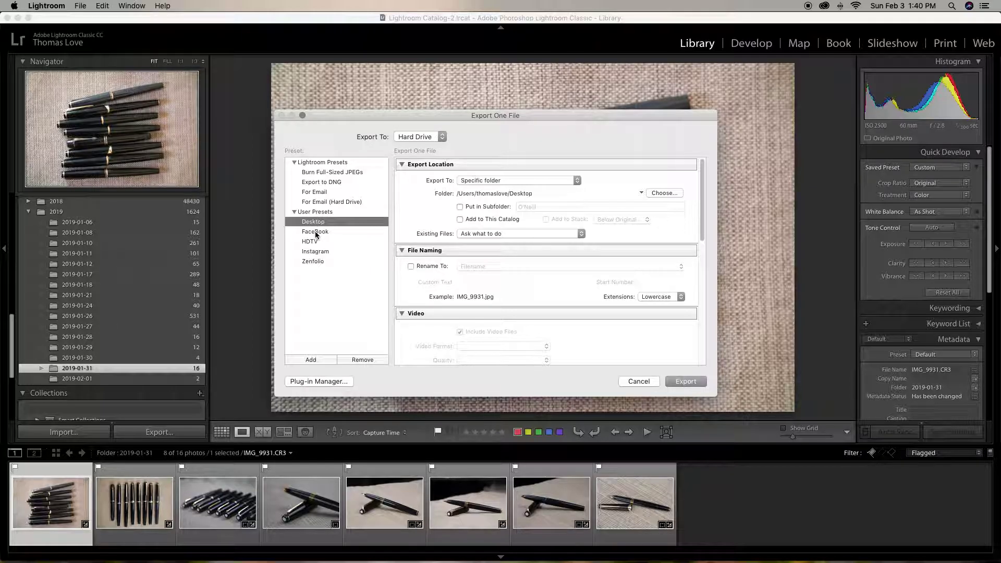
{"action": "left_click", "coordinate": [315, 232]}
{"action": "left_click", "coordinate": [315, 242]}
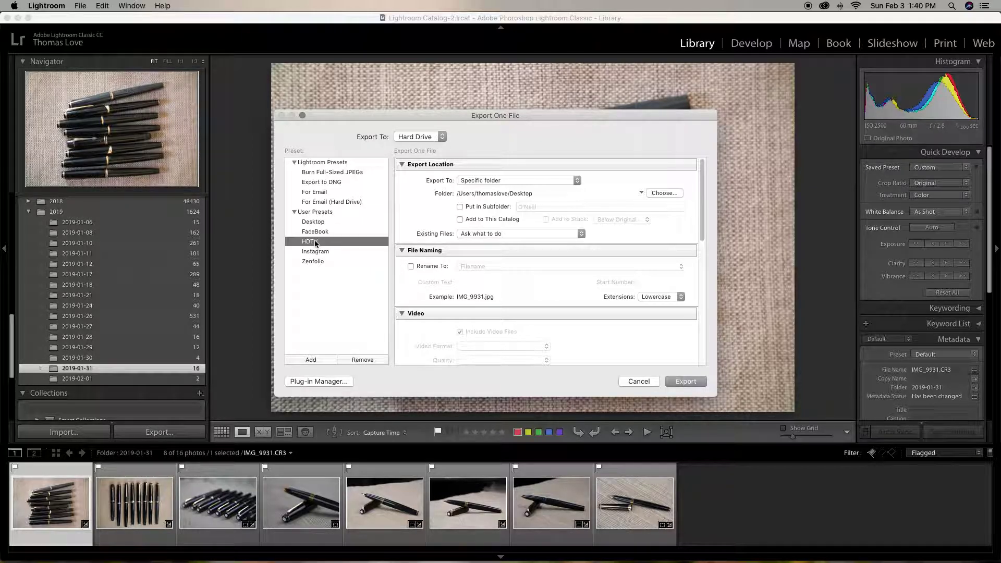
{"action": "left_click", "coordinate": [323, 254]}
{"action": "left_click", "coordinate": [323, 262]}
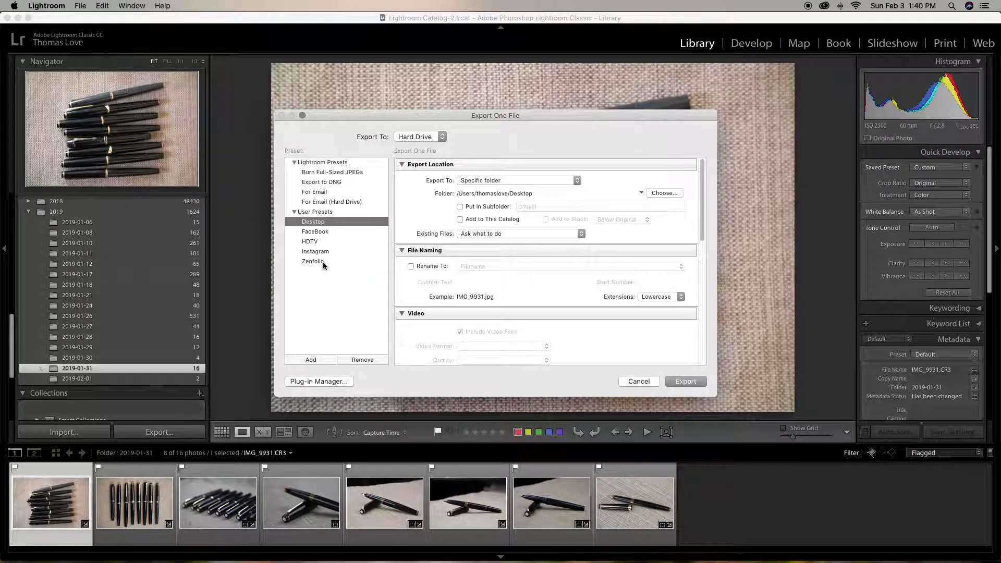
{"action": "left_click", "coordinate": [322, 252]}
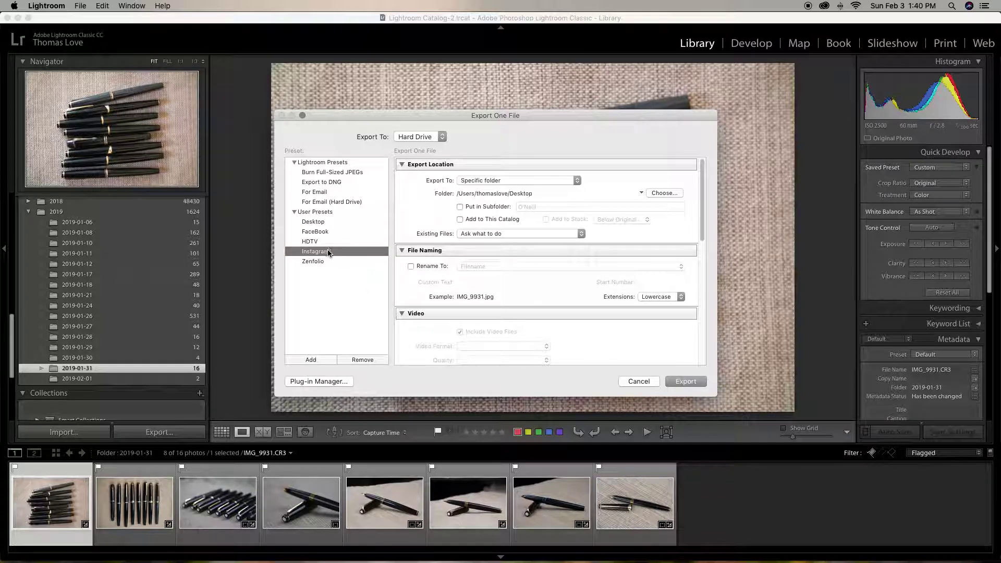
{"action": "left_click_drag", "start_coordinate": [702, 180], "coordinate": [702, 283]}
{"action": "left_click", "coordinate": [437, 254]}
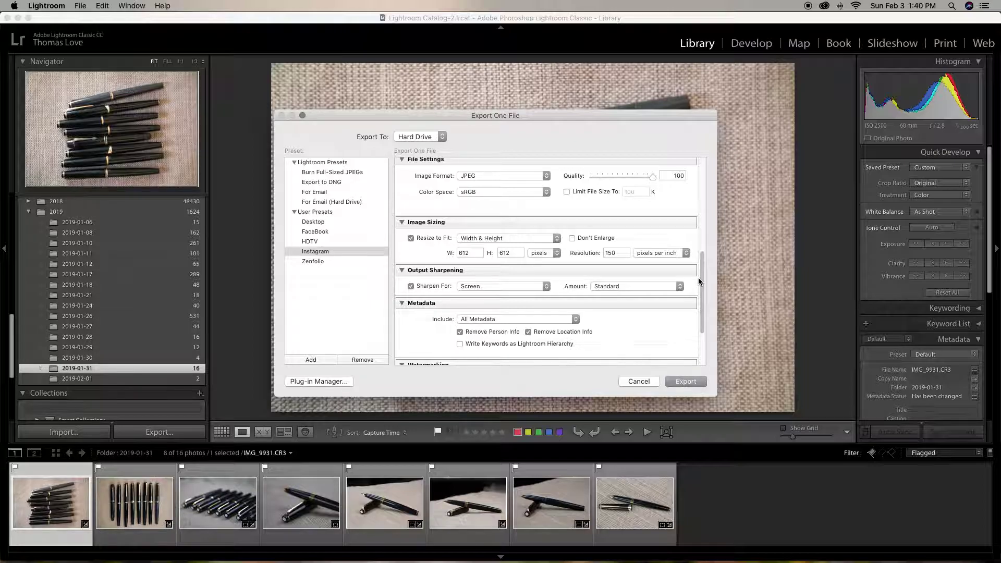
{"action": "left_click_drag", "start_coordinate": [698, 281], "coordinate": [701, 306]}
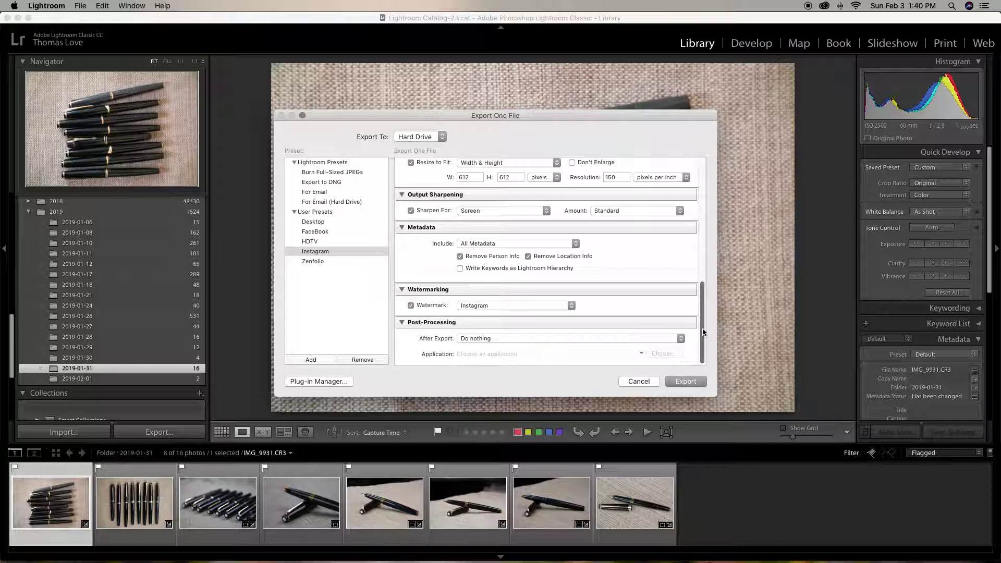
{"action": "left_click_drag", "start_coordinate": [702, 333], "coordinate": [705, 181]}
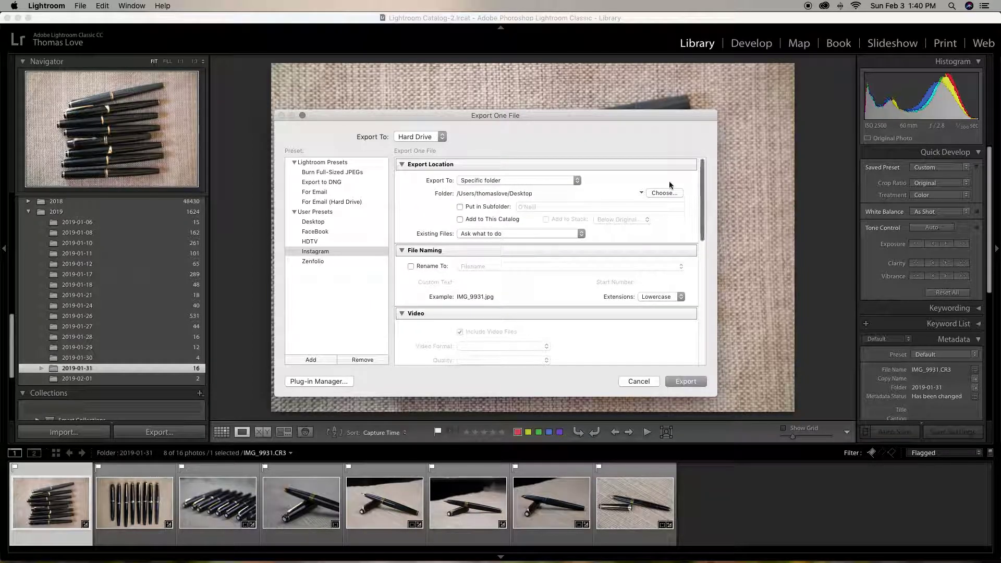
Pick the Desktop user preset, close the export window, and select all eight flagged photos
{"action": "left_click", "coordinate": [316, 223]}
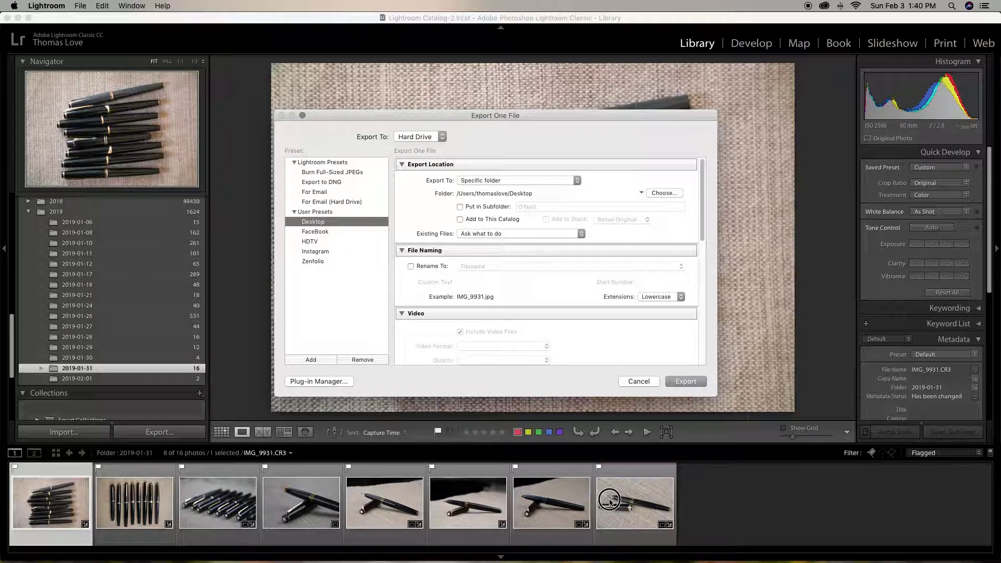
{"action": "key", "text": "Return"}
{"action": "left_click", "coordinate": [624, 483], "text": "shift"}
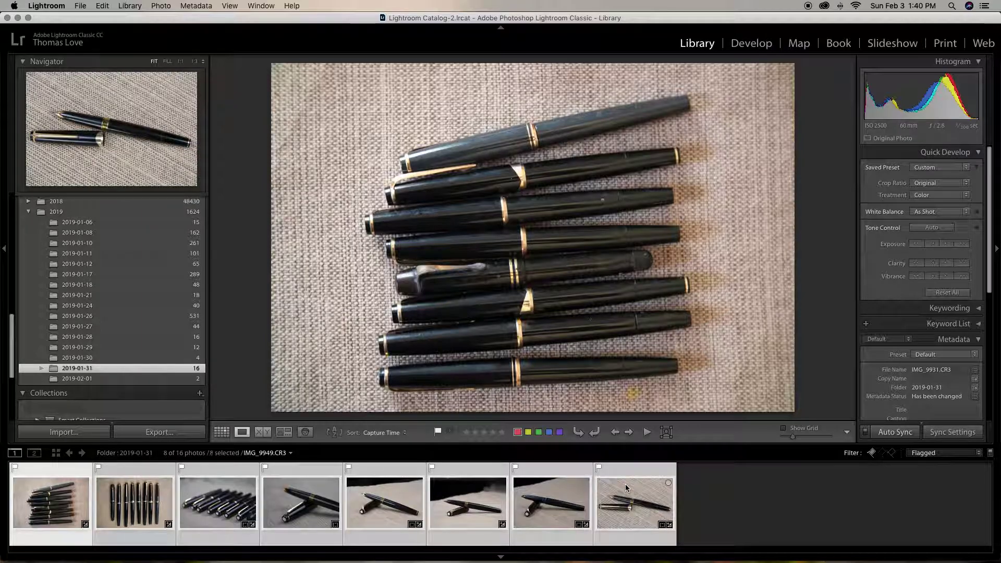
{"action": "left_click", "coordinate": [79, 6]}
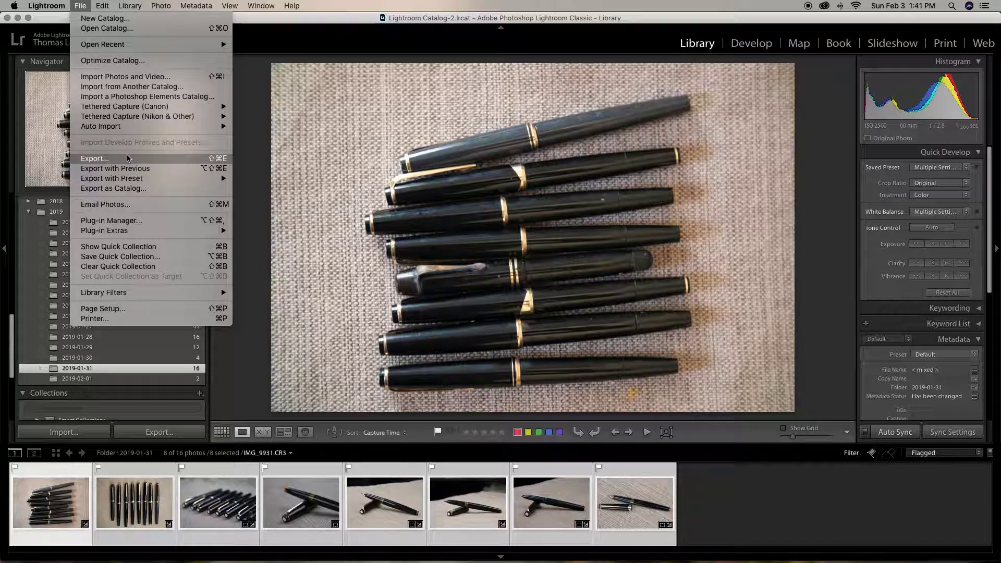
{"action": "left_click", "coordinate": [128, 159]}
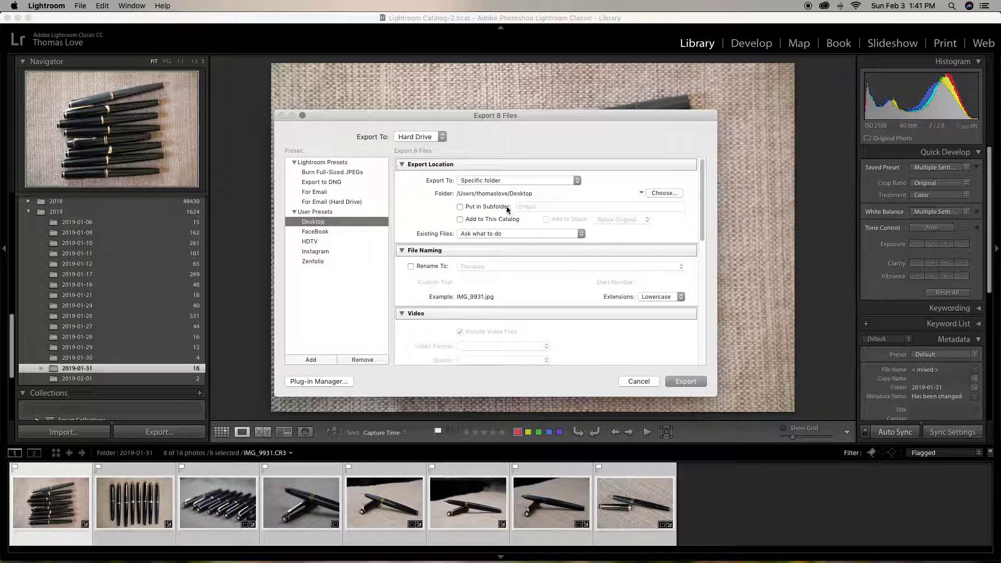
{"action": "left_click", "coordinate": [460, 207]}
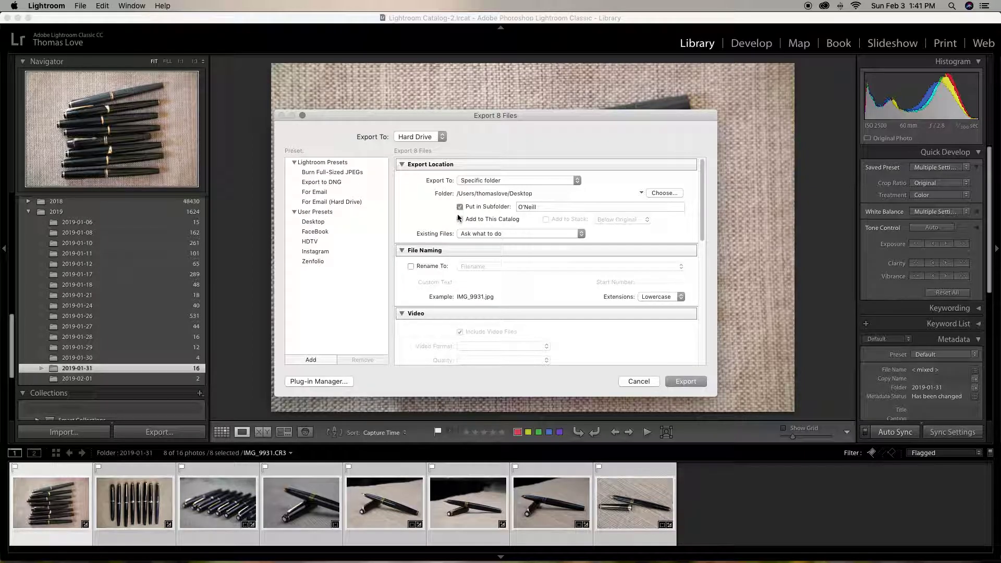
{"action": "left_click", "coordinate": [550, 207]}
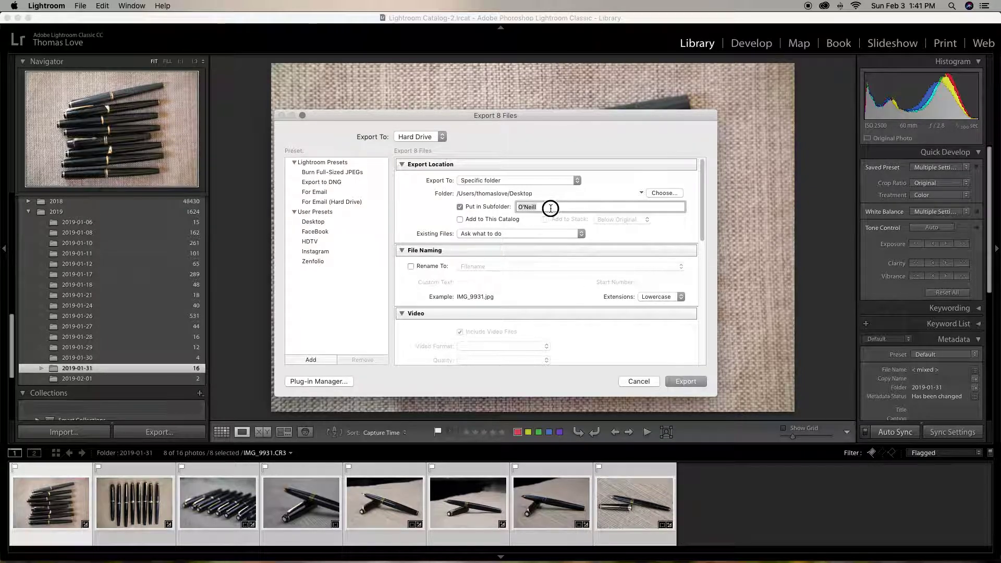
{"action": "type", "text": "P"}
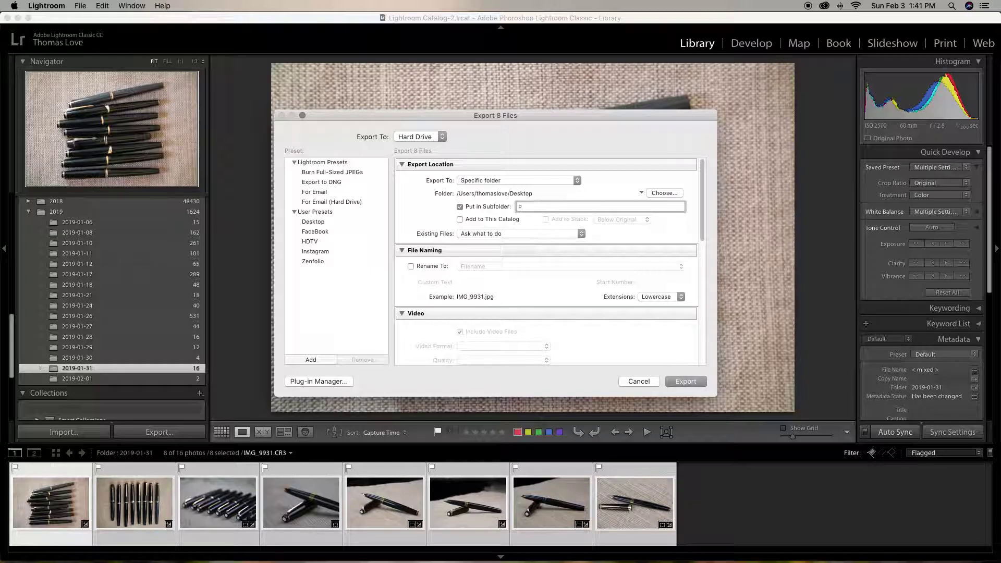
{"action": "type", "text": "ens"}
{"action": "left_click", "coordinate": [639, 381]}
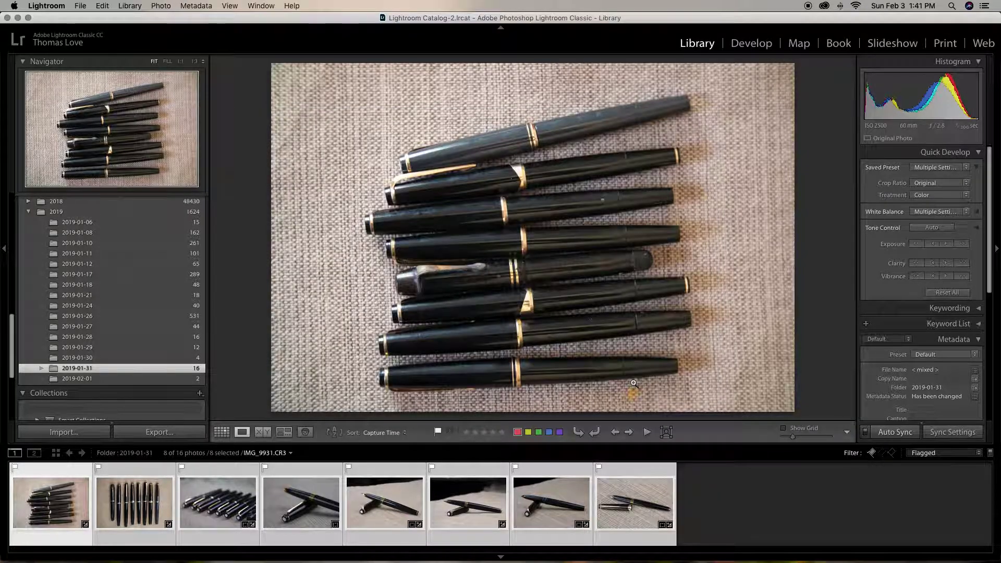